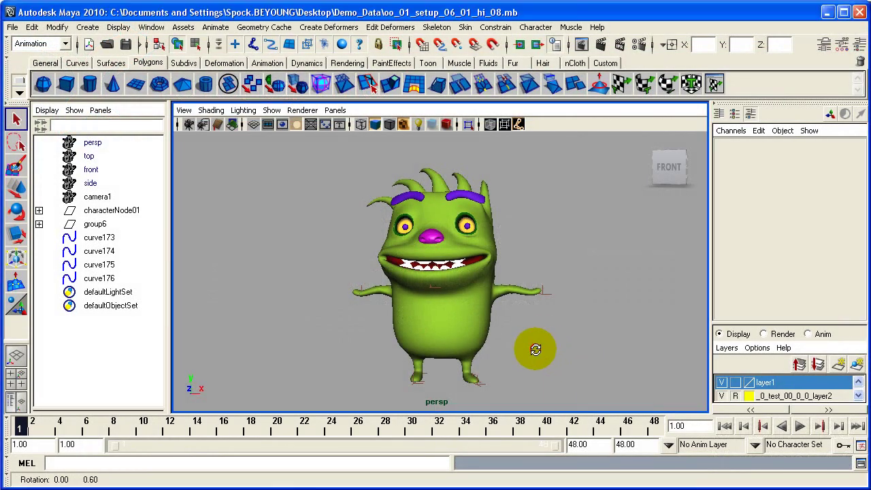
Display all object types in the perspective viewport and frame the whole character together with its rig controls.
{"action": "left_click_drag", "start_coordinate": [535, 347], "coordinate": [556, 348], "text": "alt"}
{"action": "scroll", "coordinate": [540, 375], "scroll_direction": "up", "scroll_amount": 4}
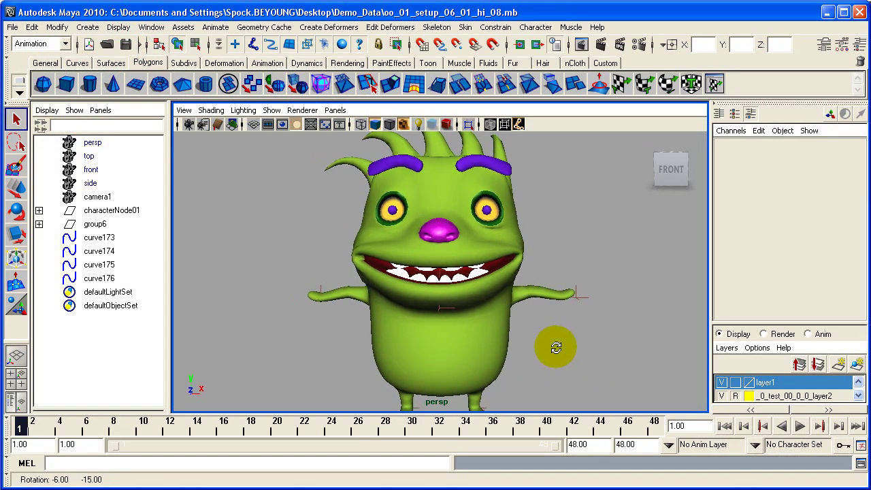
{"action": "left_click", "coordinate": [271, 110]}
{"action": "left_click", "coordinate": [278, 149]}
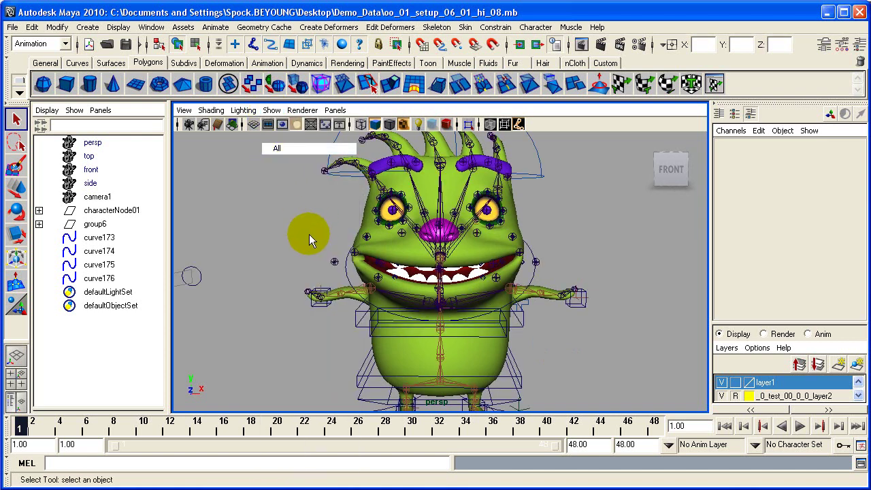
{"action": "key", "text": "a"}
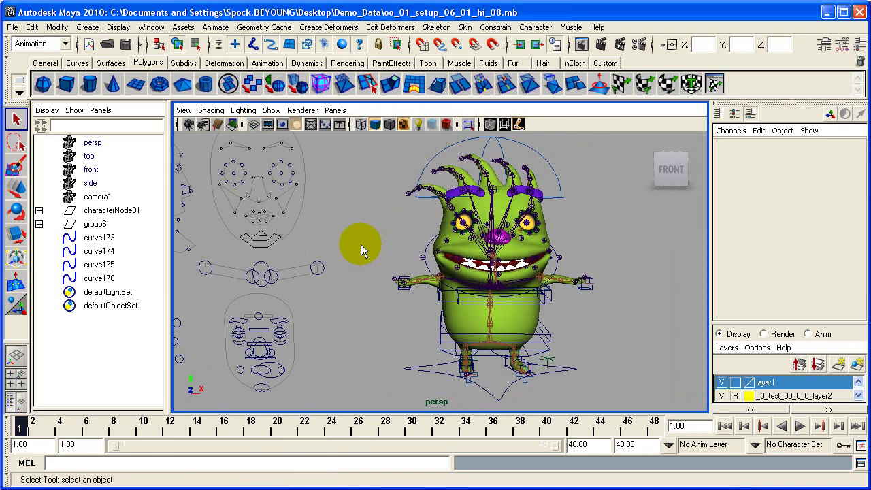
{"action": "left_click_drag", "start_coordinate": [364, 244], "coordinate": [351, 249], "text": "alt"}
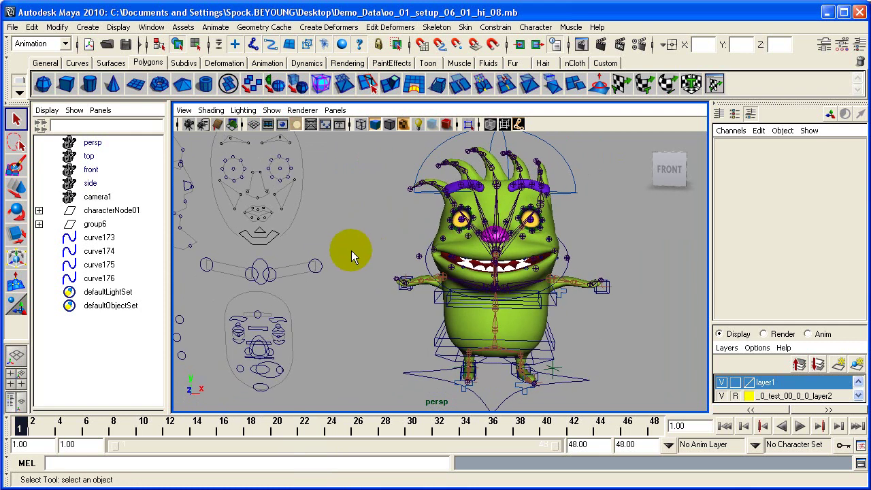
Pose the face by moving the chin circle control at the base of the lower face control panel.
{"action": "left_click", "coordinate": [263, 387]}
{"action": "key", "text": "w"}
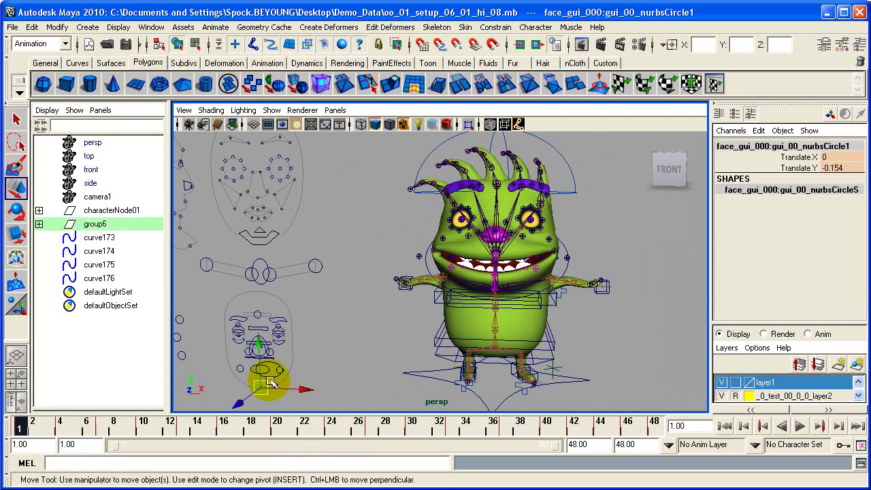
{"action": "mouse_move", "coordinate": [264, 386]}
{"action": "left_mouse_down"}
{"action": "mouse_move", "coordinate": [239, 377]}
{"action": "mouse_move", "coordinate": [268, 404]}
{"action": "mouse_move", "coordinate": [277, 379]}
{"action": "mouse_move", "coordinate": [237, 375]}
{"action": "mouse_move", "coordinate": [252, 392]}
{"action": "left_mouse_up"}
{"action": "left_click", "coordinate": [215, 326]}
{"action": "left_click_drag", "start_coordinate": [214, 327], "coordinate": [282, 331]}
Move the character's left hand control slightly inward and shift the waist control curve about 0.81 along X.
{"action": "left_click", "coordinate": [608, 292]}
{"action": "left_click_drag", "start_coordinate": [608, 292], "coordinate": [595, 286]}
{"action": "left_click", "coordinate": [555, 347]}
{"action": "left_click_drag", "start_coordinate": [550, 340], "coordinate": [567, 270]}
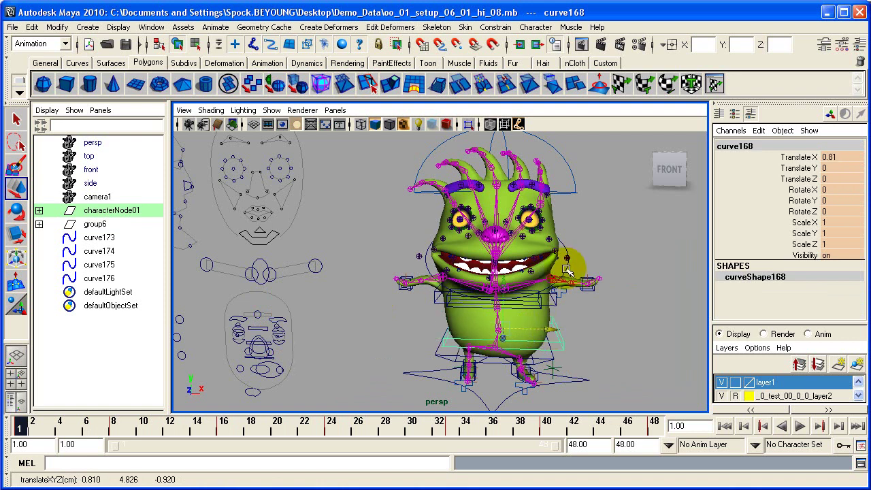
Rotate the head control circle, and rotate the hair control curve to about 21.3, -12.8 and 14.2 degrees in X, Y and Z.
{"action": "left_click", "coordinate": [537, 266]}
{"action": "key", "text": "e"}
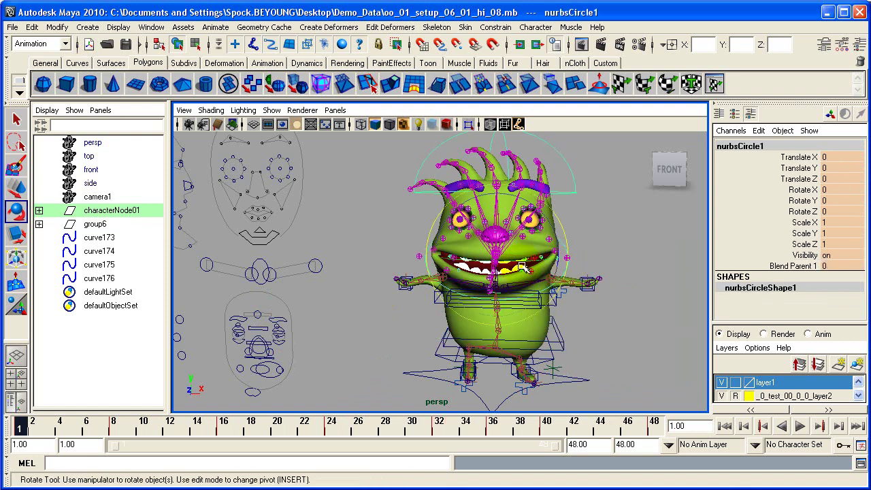
{"action": "mouse_move", "coordinate": [523, 266]}
{"action": "left_mouse_down"}
{"action": "mouse_move", "coordinate": [543, 257]}
{"action": "mouse_move", "coordinate": [513, 264]}
{"action": "mouse_move", "coordinate": [524, 262]}
{"action": "left_mouse_up"}
{"action": "left_click", "coordinate": [560, 190]}
{"action": "left_click_drag", "start_coordinate": [544, 173], "coordinate": [518, 185]}
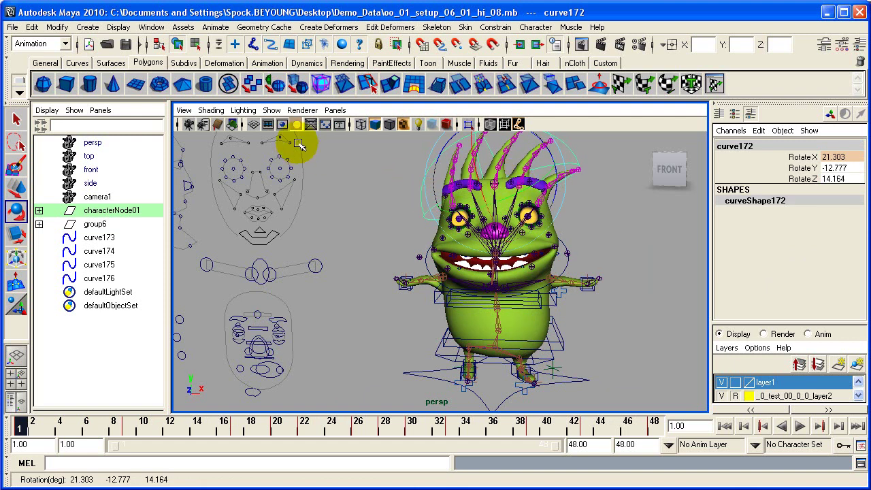
Hide the NURBS curves and joints in the viewport and scrub the animation to frame 9.
{"action": "left_click", "coordinate": [272, 110]}
{"action": "left_click", "coordinate": [293, 177]}
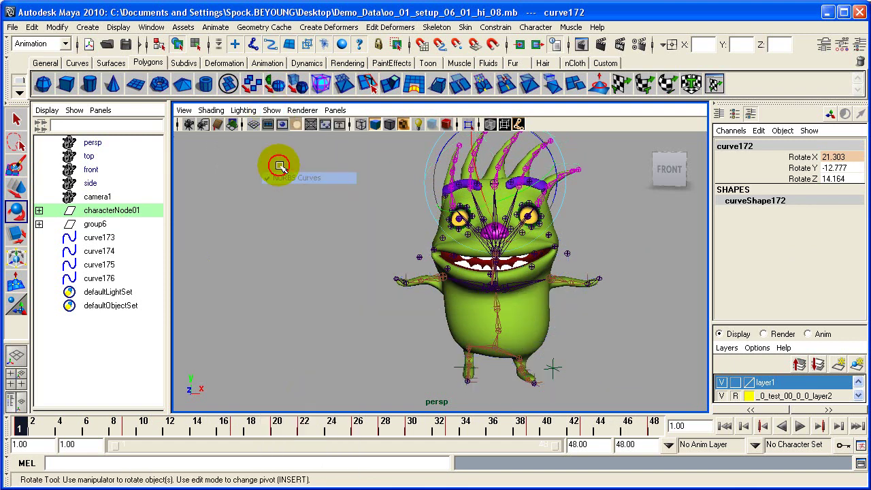
{"action": "left_click", "coordinate": [273, 110]}
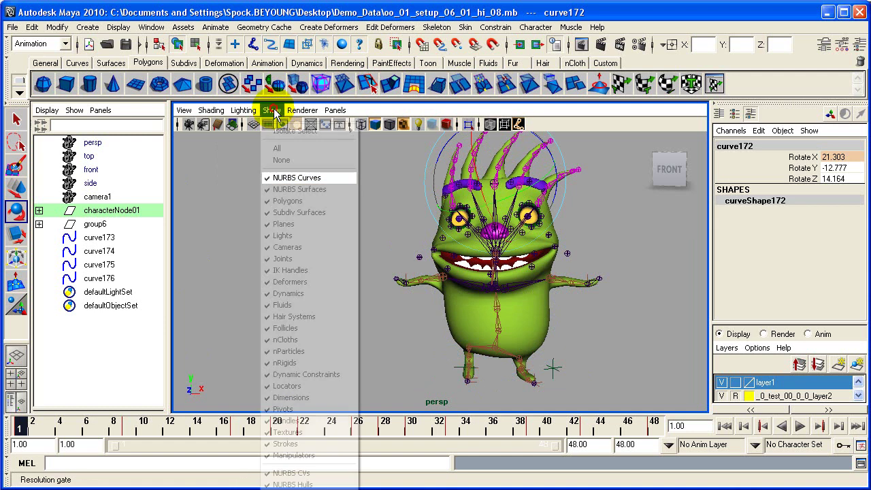
{"action": "left_click", "coordinate": [286, 259]}
{"action": "left_click", "coordinate": [344, 318]}
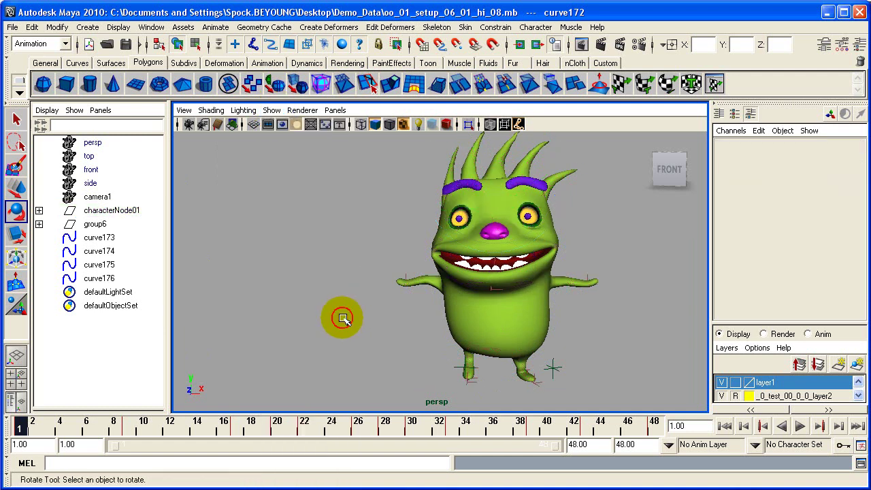
{"action": "middle_click_drag", "start_coordinate": [350, 318], "coordinate": [311, 331], "text": "alt"}
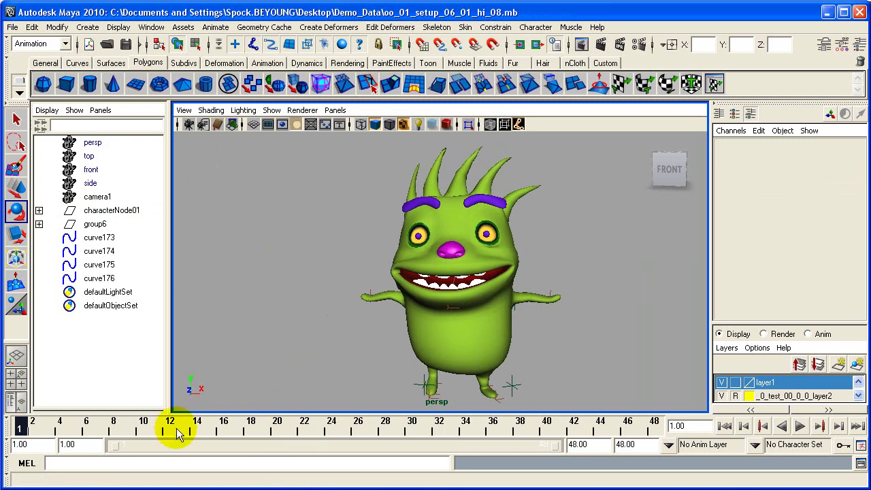
{"action": "mouse_move", "coordinate": [39, 434]}
{"action": "left_mouse_down"}
{"action": "mouse_move", "coordinate": [632, 434]}
{"action": "mouse_move", "coordinate": [311, 432]}
{"action": "mouse_move", "coordinate": [136, 446]}
{"action": "left_mouse_up"}
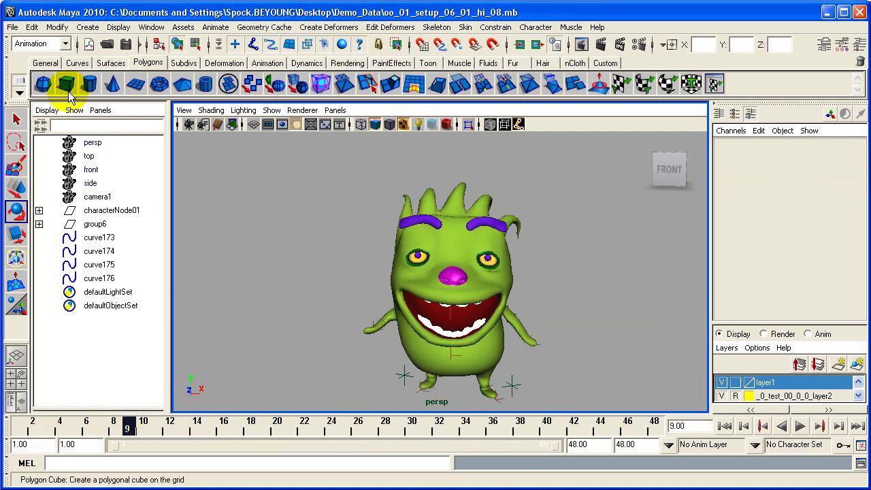
Start exporting the entire scene to the Demo_Data folder as an FBX file named Little_Monster.
{"action": "left_click", "coordinate": [13, 27]}
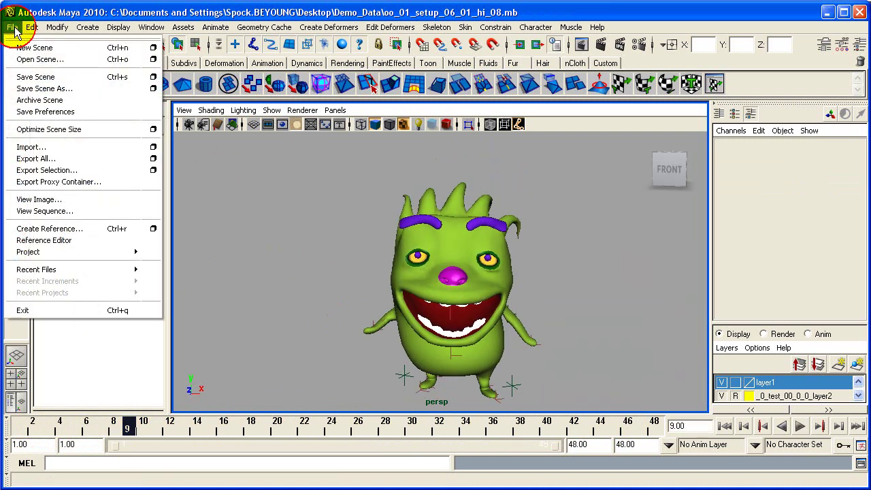
{"action": "left_click", "coordinate": [53, 163]}
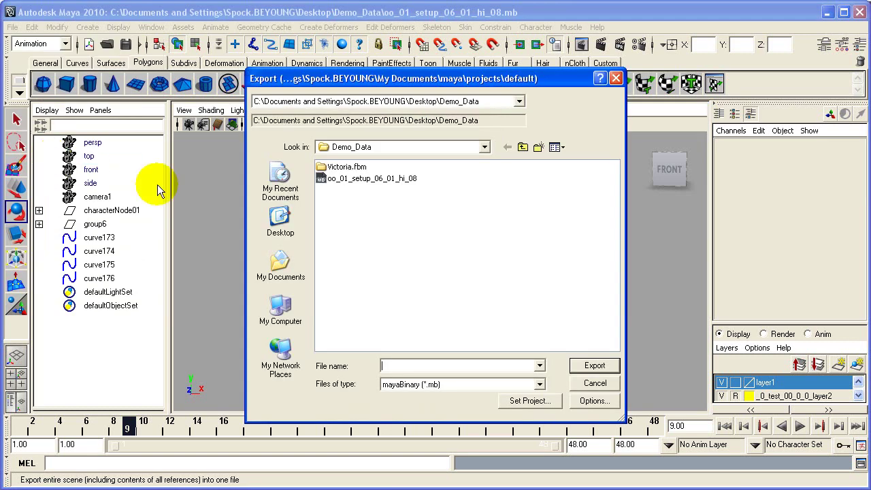
{"action": "left_click", "coordinate": [539, 384]}
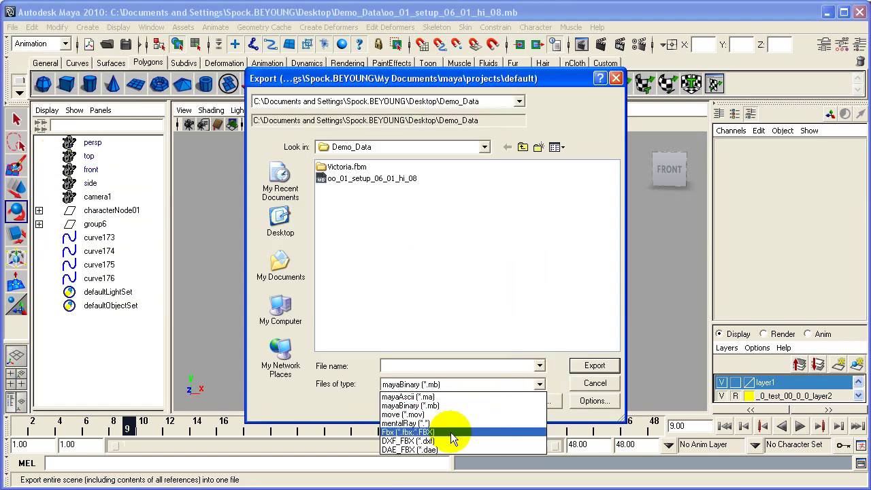
{"action": "left_click", "coordinate": [407, 433]}
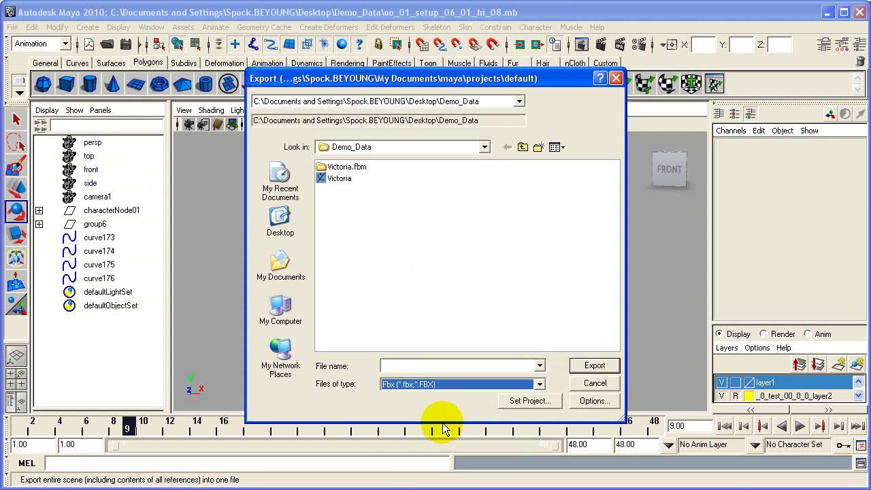
{"action": "left_click", "coordinate": [415, 368]}
{"action": "type", "text": "L"}
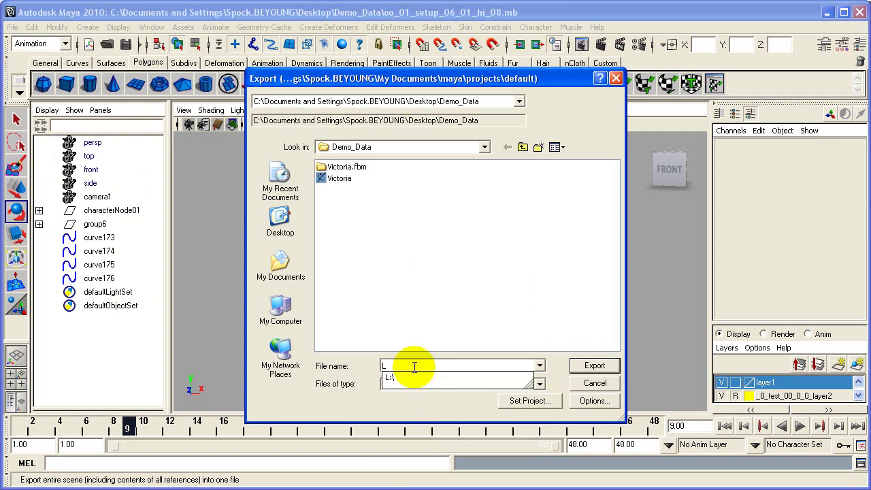
{"action": "type", "text": "i"}
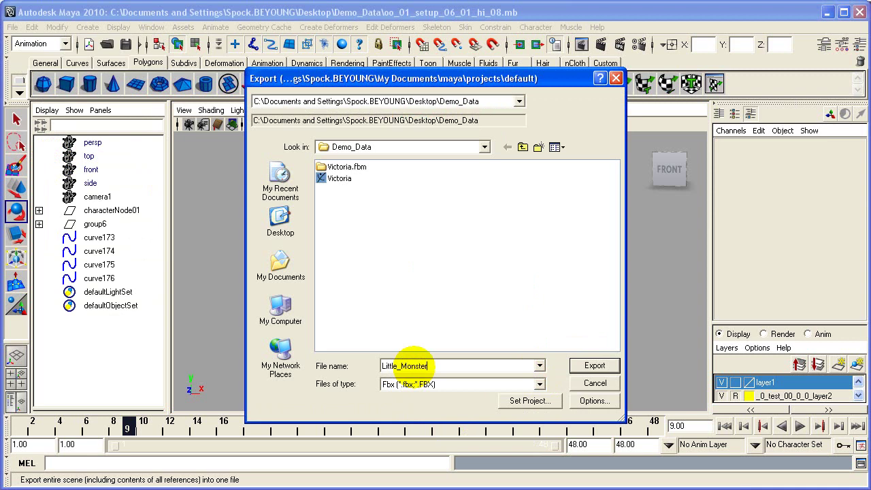
{"action": "type", "text": "ttle_Monster"}
{"action": "key", "text": "Return"}
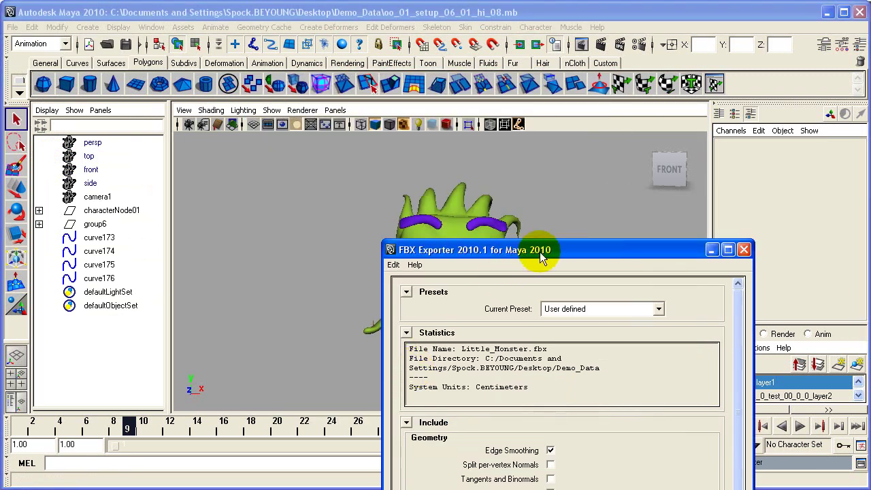
Apply the Autodesk Media & Entertainment preset in the FBX export options and enable Bake Animations.
{"action": "left_click_drag", "start_coordinate": [541, 257], "coordinate": [462, 32]}
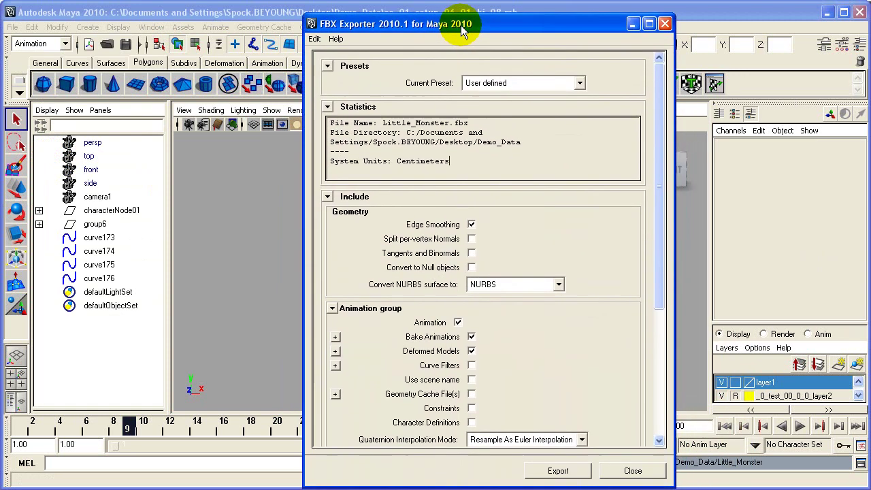
{"action": "left_click", "coordinate": [579, 84]}
{"action": "left_click", "coordinate": [548, 95]}
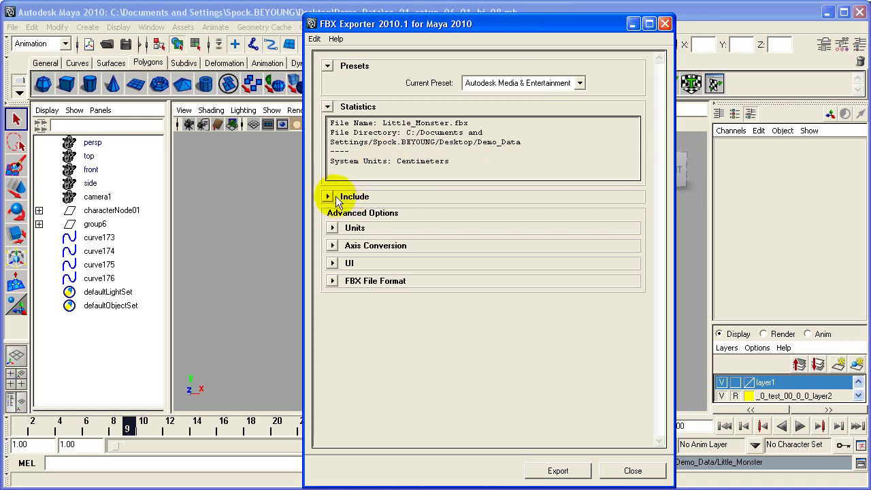
{"action": "left_click", "coordinate": [329, 197]}
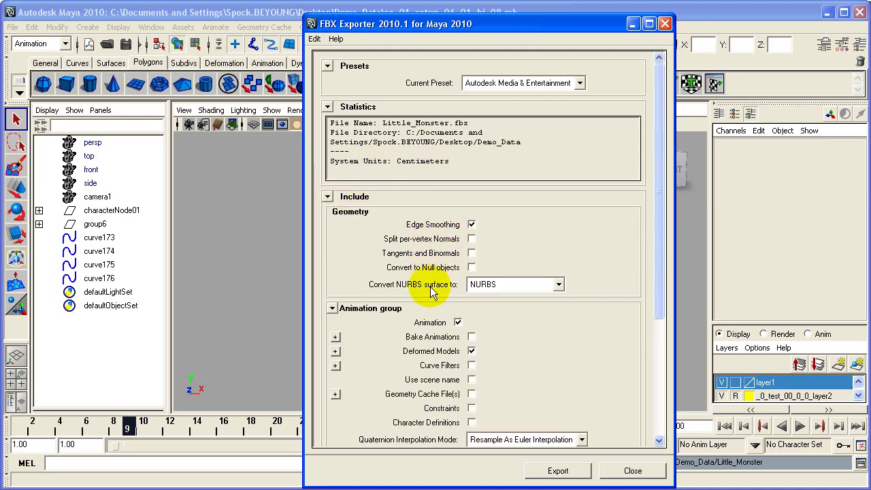
{"action": "left_click", "coordinate": [472, 337]}
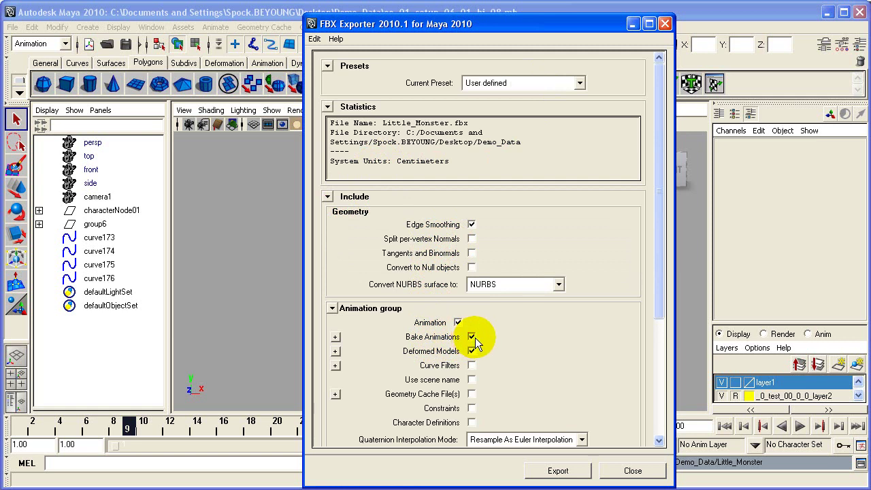
Set the Up Axis to Z under Axis Conversion, run the FBX export and dismiss the warnings window.
{"action": "left_click_drag", "start_coordinate": [658, 249], "coordinate": [658, 355]}
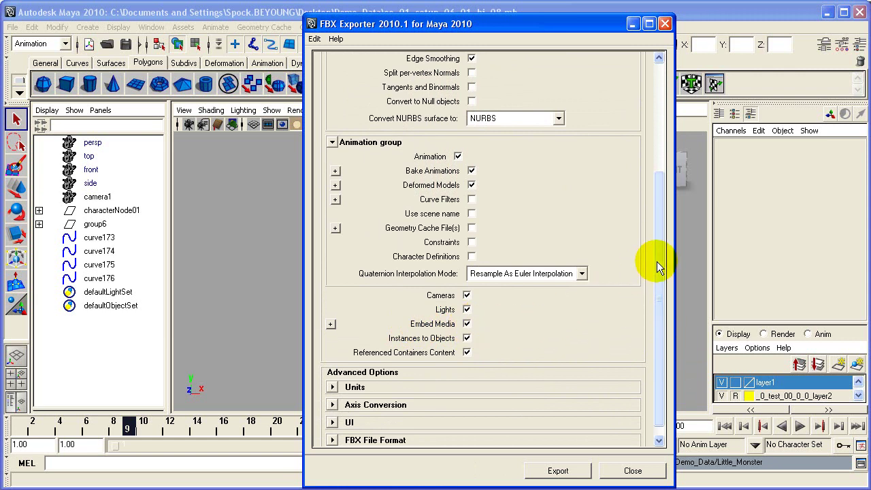
{"action": "left_click_drag", "start_coordinate": [657, 261], "coordinate": [657, 268]}
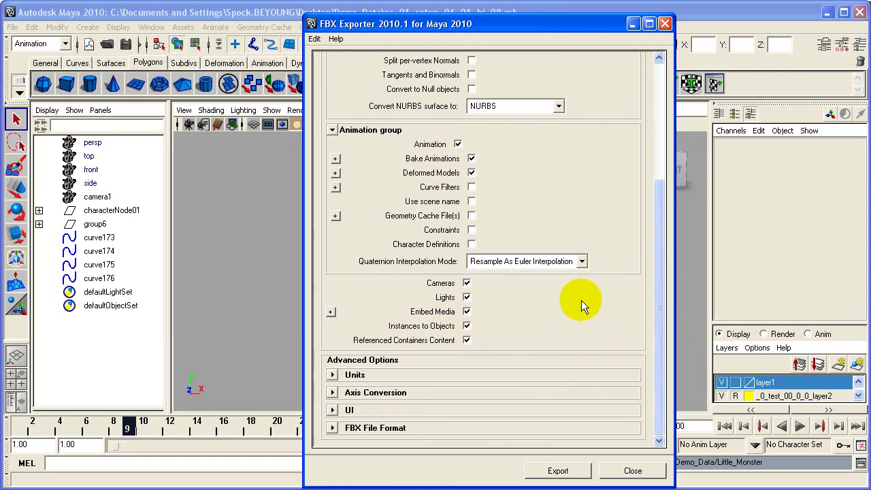
{"action": "left_click", "coordinate": [331, 394]}
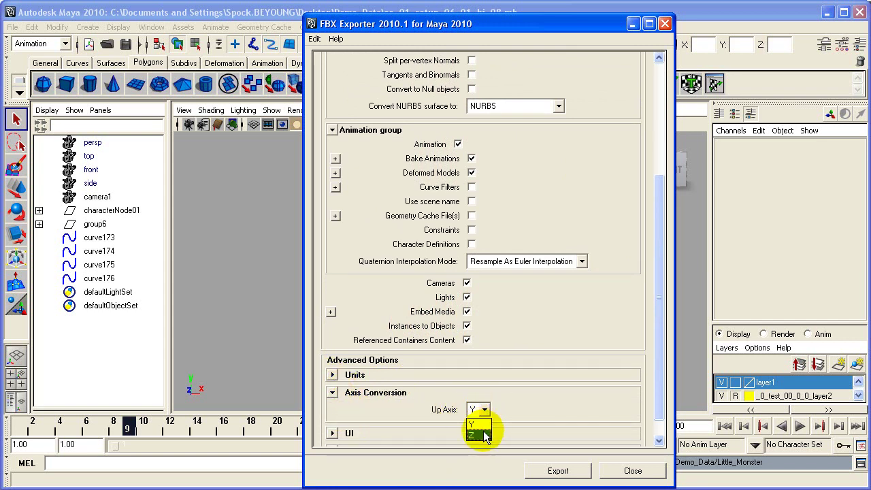
{"action": "left_click", "coordinate": [483, 431]}
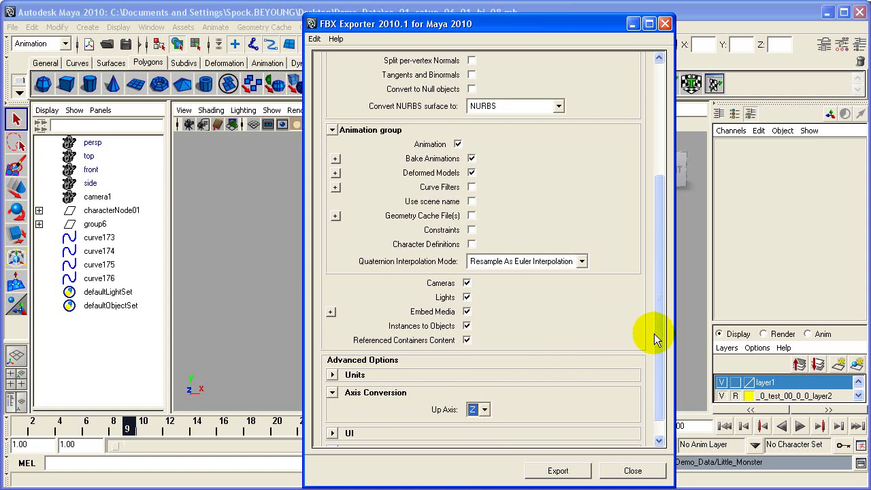
{"action": "left_click", "coordinate": [577, 473]}
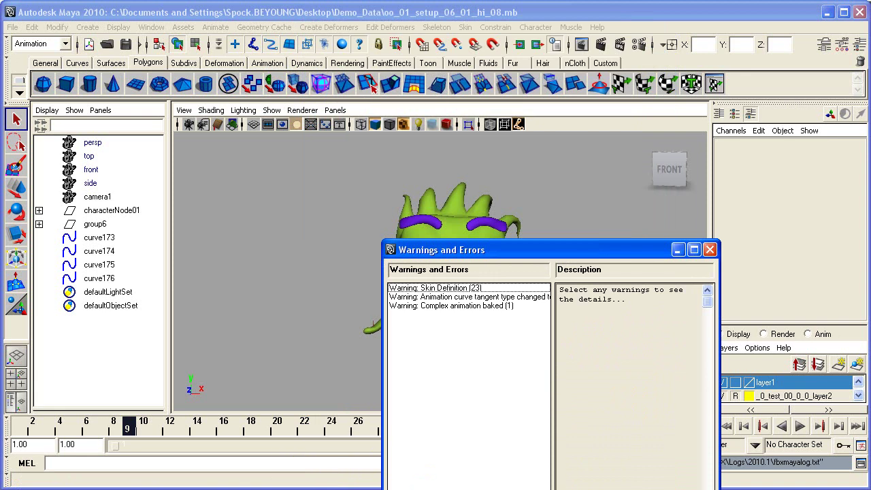
{"action": "key", "text": "alt+F4"}
Switch to iClone 3DXchange4 and import the Little_Monster FBX file from the Demo_Data folder, with Import Animation and Smooth Curve enabled.
{"action": "key", "text": "alt+Tab"}
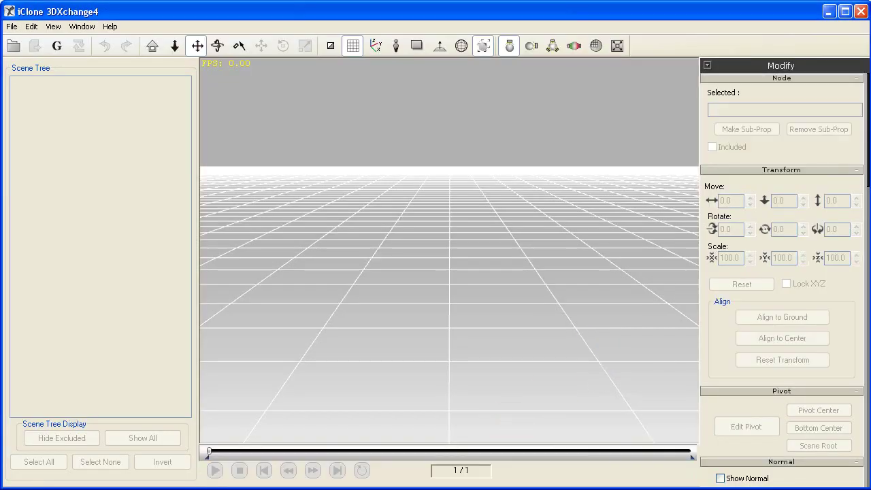
{"action": "key", "text": "alt+Tab"}
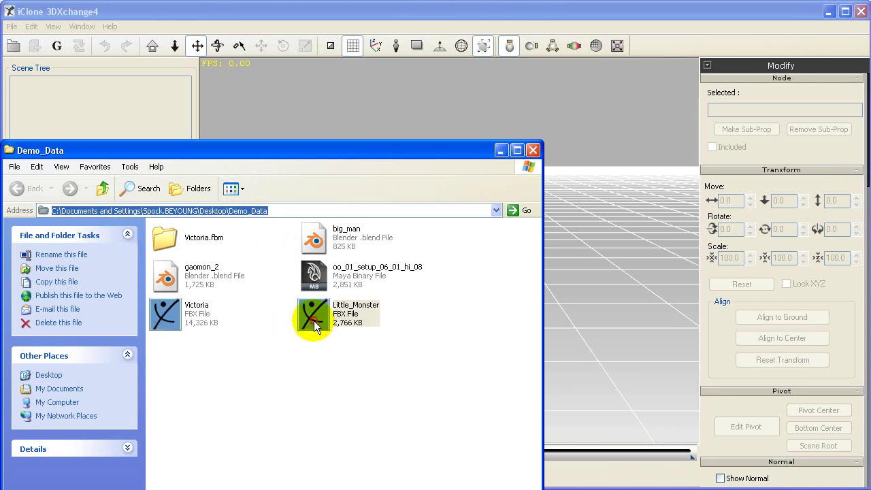
{"action": "left_click_drag", "start_coordinate": [316, 327], "coordinate": [604, 328]}
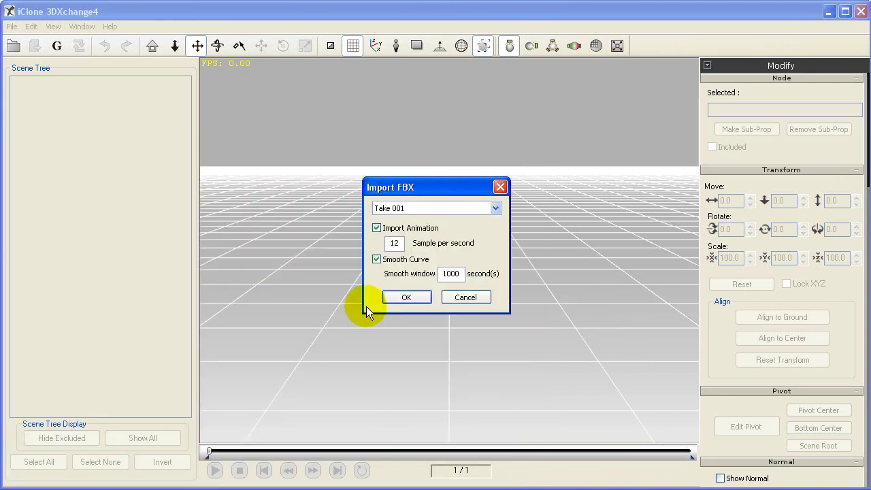
{"action": "left_click", "coordinate": [402, 298]}
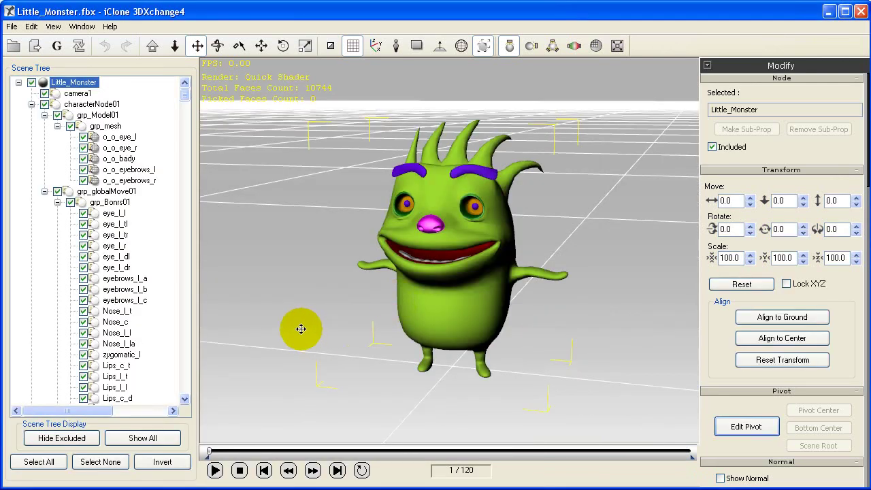
View the imported monster from the front, play its animation and scrub back to frame 50.
{"action": "right_click_drag", "start_coordinate": [265, 333], "coordinate": [370, 361]}
{"action": "key", "text": "space"}
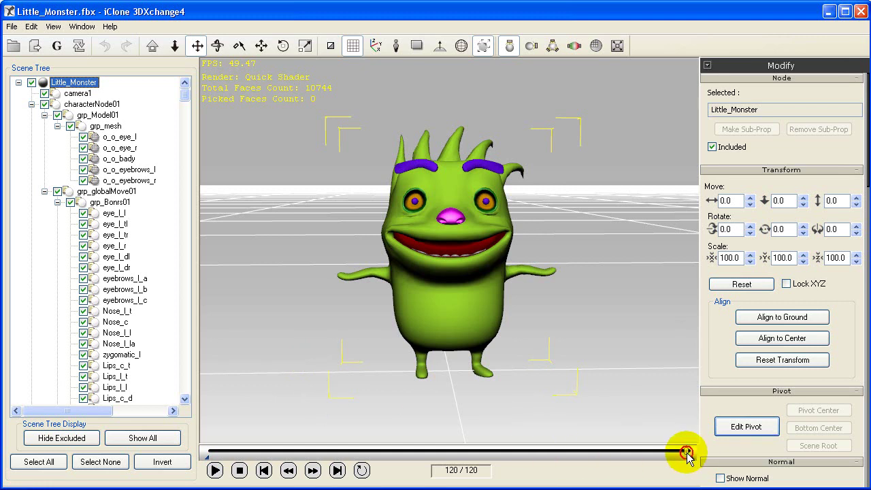
{"action": "left_click_drag", "start_coordinate": [681, 453], "coordinate": [405, 462]}
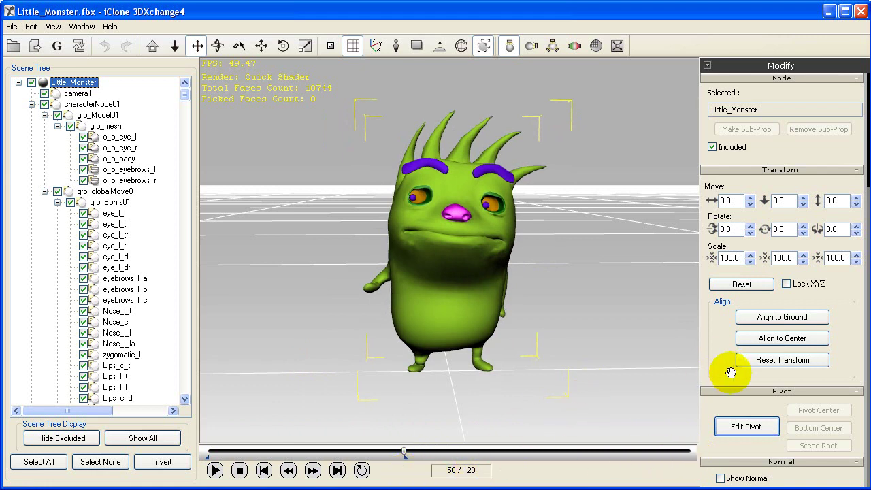
Add an animation clip to the monster that covers frames 1 to 50.
{"action": "left_click_drag", "start_coordinate": [726, 362], "coordinate": [722, 214]}
{"action": "left_click_drag", "start_coordinate": [710, 381], "coordinate": [709, 179]}
{"action": "left_click_drag", "start_coordinate": [708, 353], "coordinate": [704, 292]}
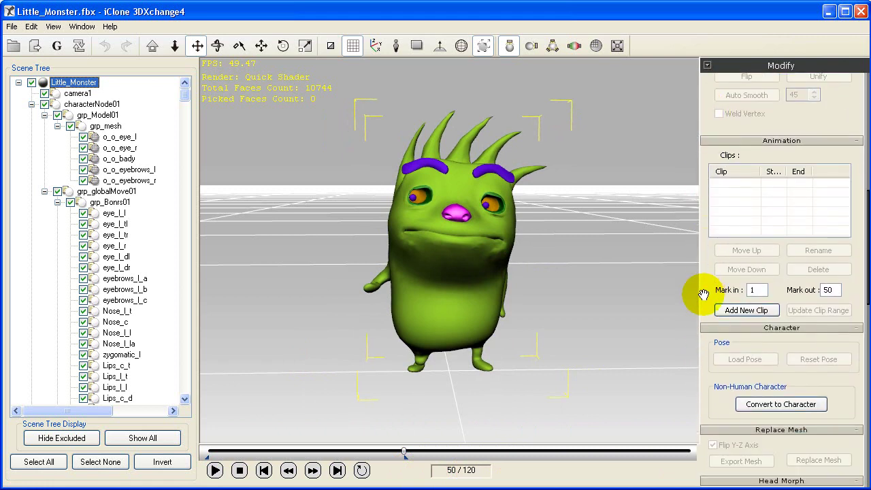
{"action": "left_click", "coordinate": [739, 311]}
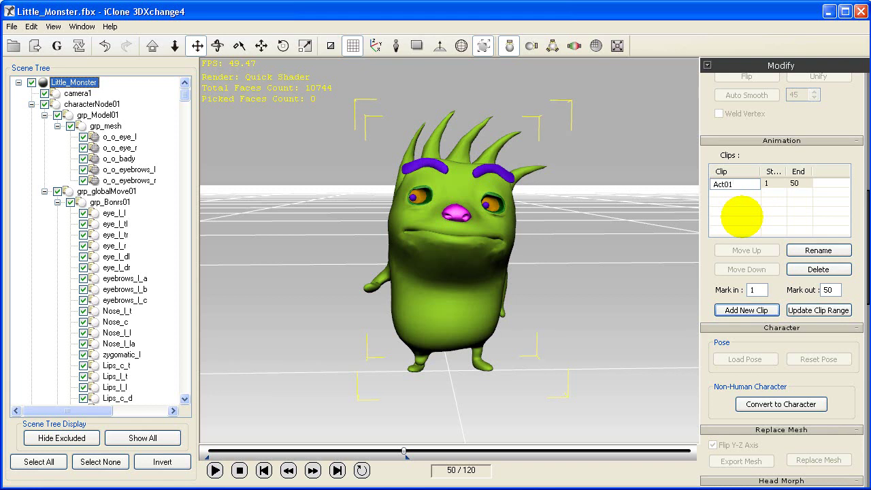
Set the mark-in to frame 51 and the mark-out to frame 120, and add this range as a second clip.
{"action": "left_click", "coordinate": [240, 471]}
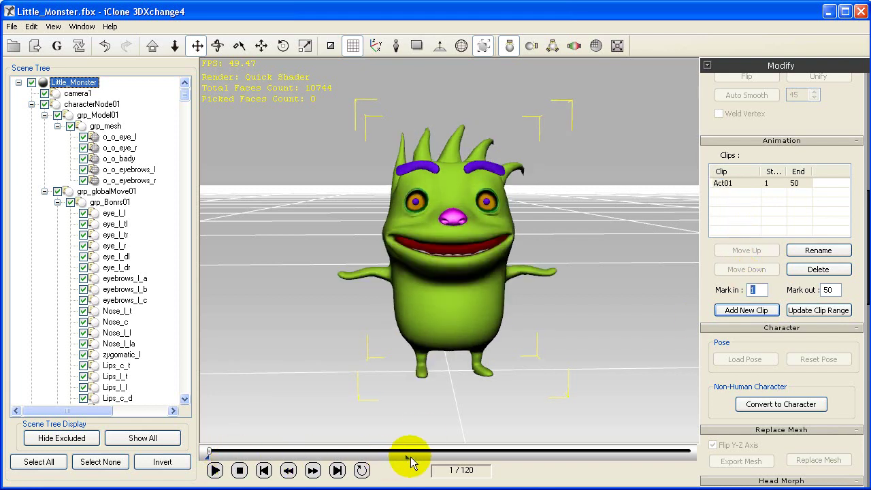
{"action": "left_click", "coordinate": [688, 451]}
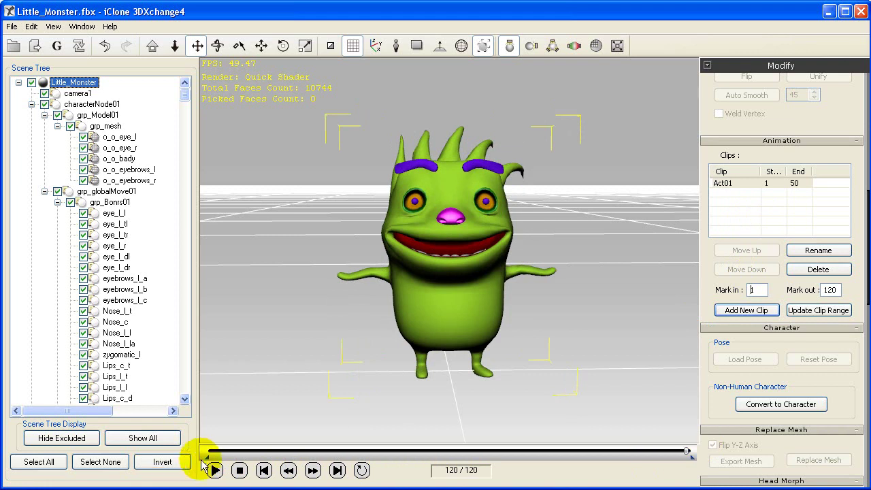
{"action": "left_click_drag", "start_coordinate": [207, 458], "coordinate": [361, 457]}
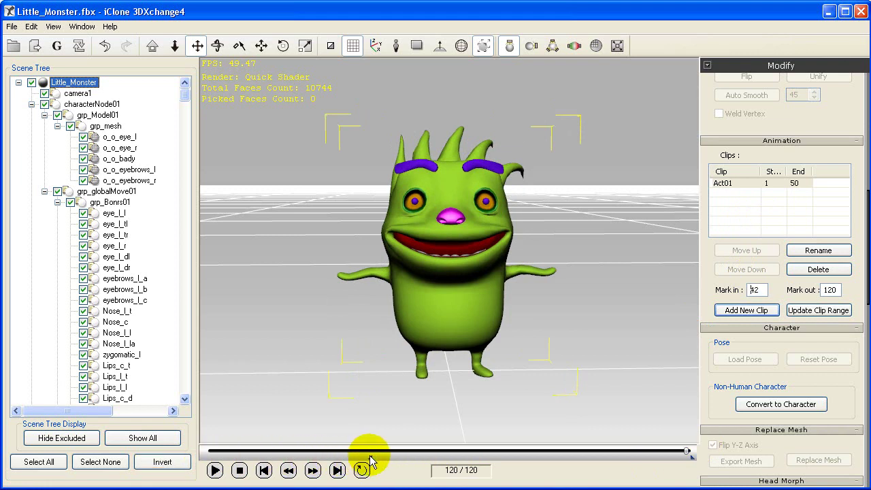
{"action": "left_click", "coordinate": [379, 451]}
{"action": "double_click", "coordinate": [761, 292]}
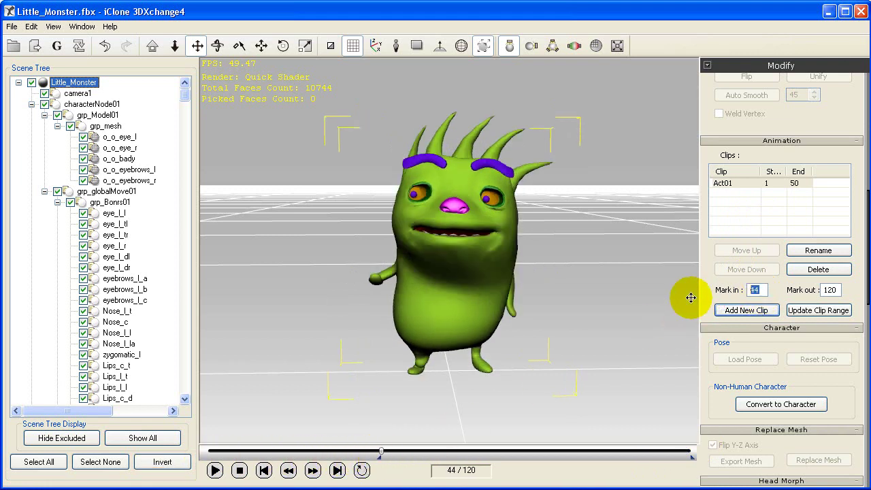
{"action": "key", "text": "Return"}
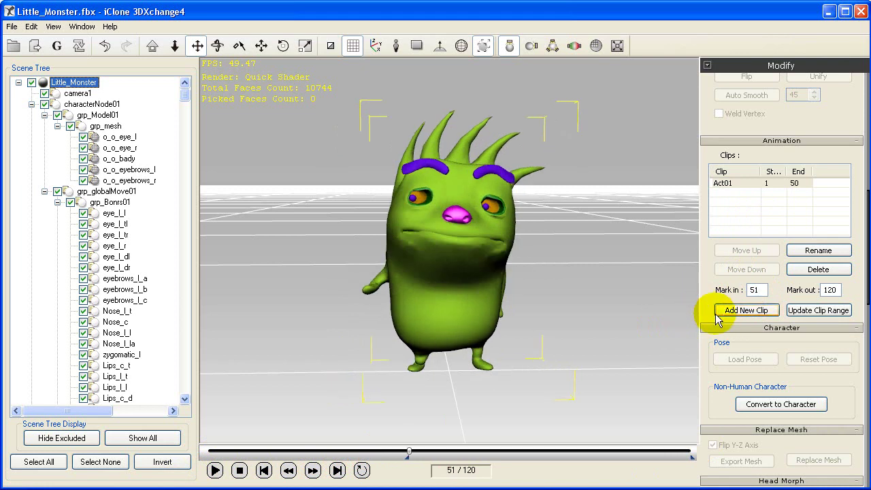
{"action": "left_click", "coordinate": [724, 313]}
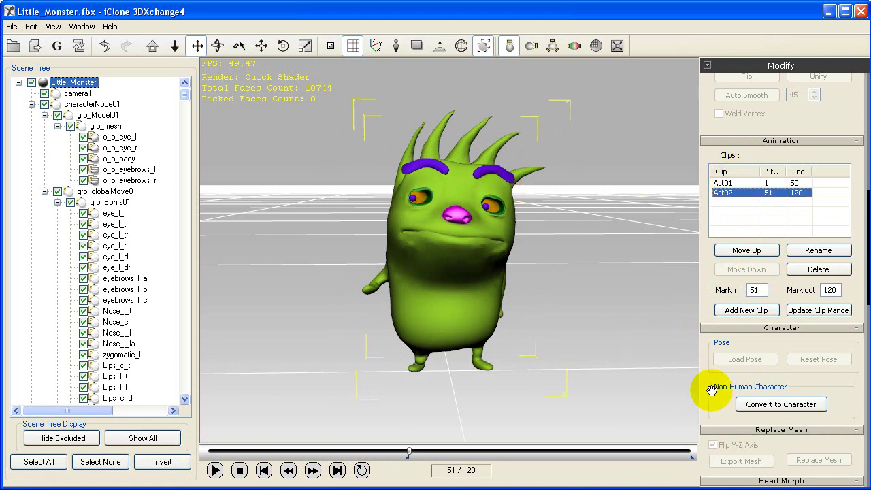
Start converting the monster to a non-human character and enlarge the bone bounding size of the chest bone.
{"action": "left_click", "coordinate": [774, 406]}
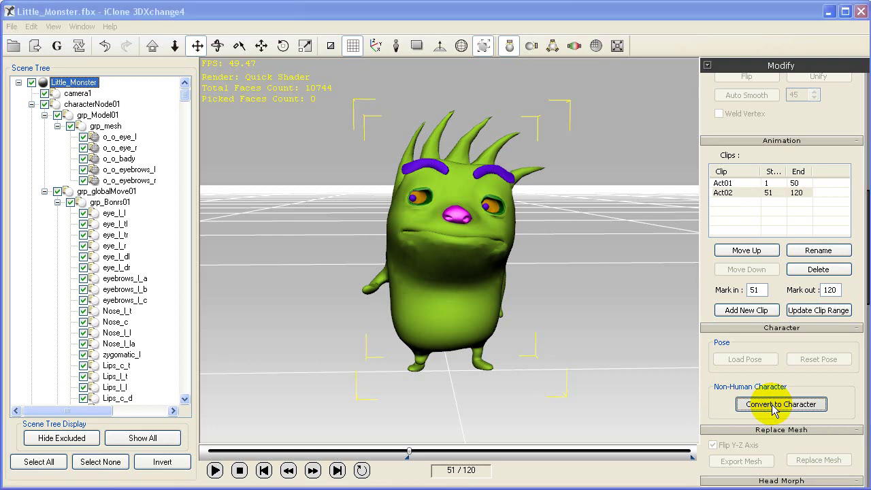
{"action": "left_click_drag", "start_coordinate": [422, 114], "coordinate": [223, 121]}
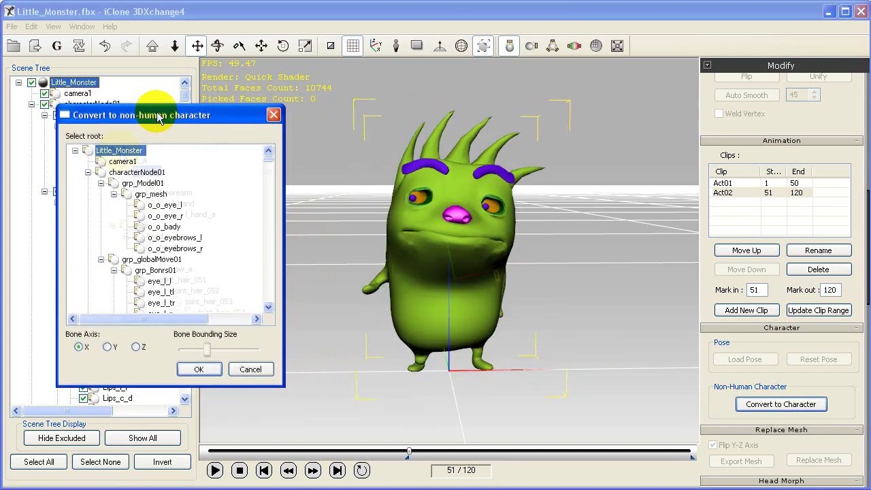
{"action": "left_click_drag", "start_coordinate": [157, 117], "coordinate": [157, 116]}
{"action": "scroll", "coordinate": [107, 145], "scroll_direction": "down", "scroll_amount": 5}
{"action": "left_click", "coordinate": [117, 148]}
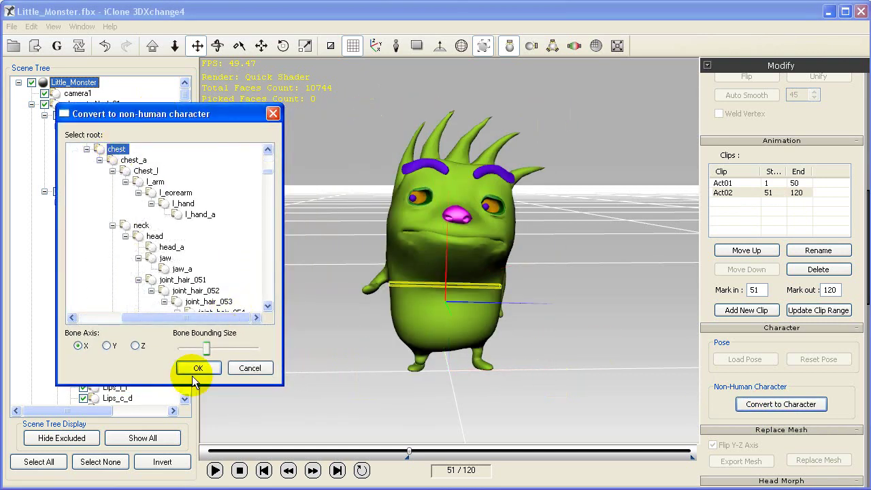
{"action": "left_click_drag", "start_coordinate": [225, 347], "coordinate": [230, 347]}
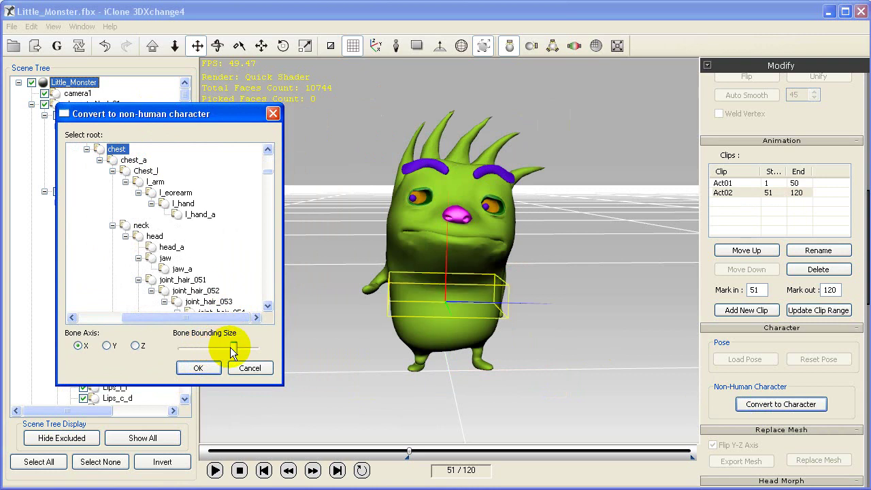
Select torso_b as the root, adjust its bone bounding size with bone axis X, and complete the non-human character conversion.
{"action": "left_click", "coordinate": [134, 159]}
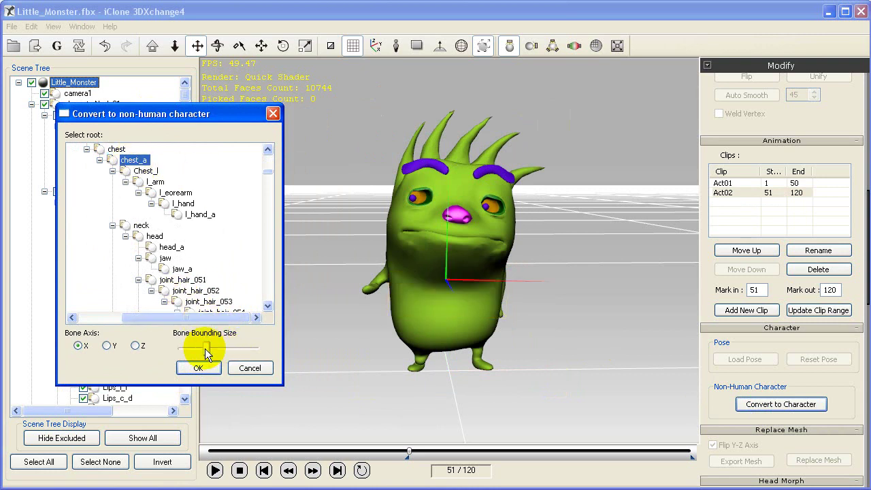
{"action": "left_click", "coordinate": [269, 149]}
{"action": "left_click", "coordinate": [268, 149]}
{"action": "left_click", "coordinate": [107, 160]}
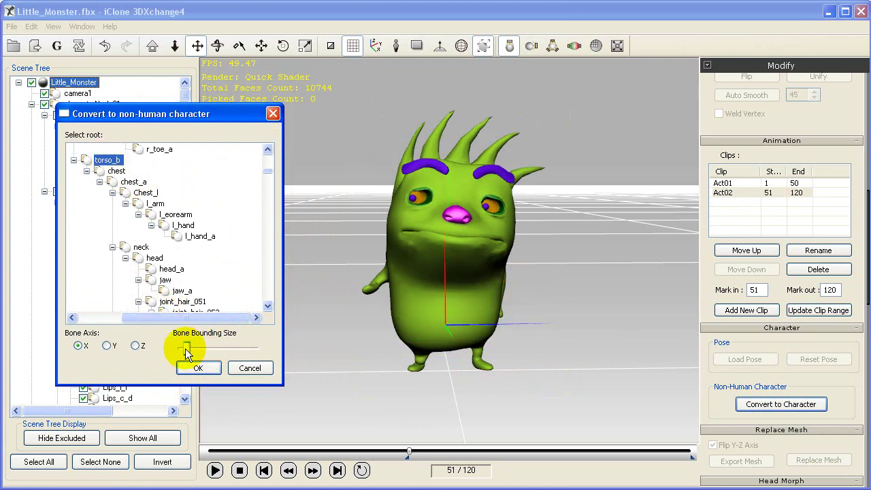
{"action": "left_click_drag", "start_coordinate": [191, 349], "coordinate": [189, 348]}
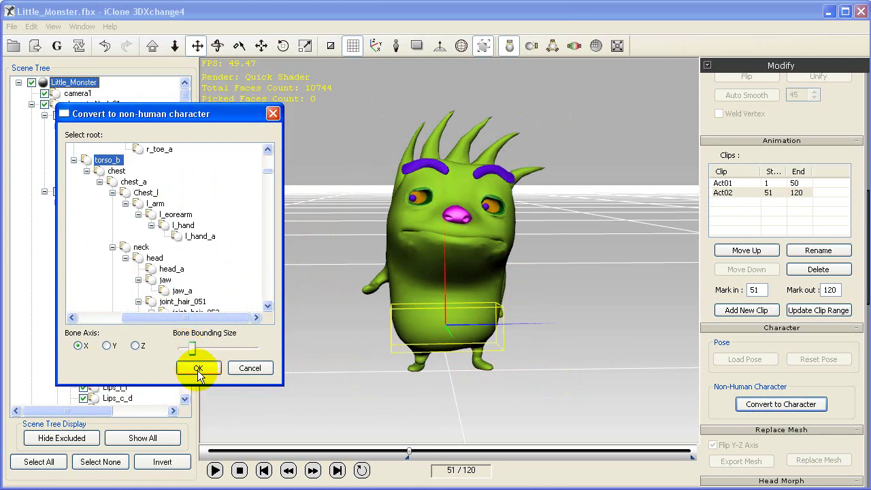
{"action": "left_click", "coordinate": [197, 369]}
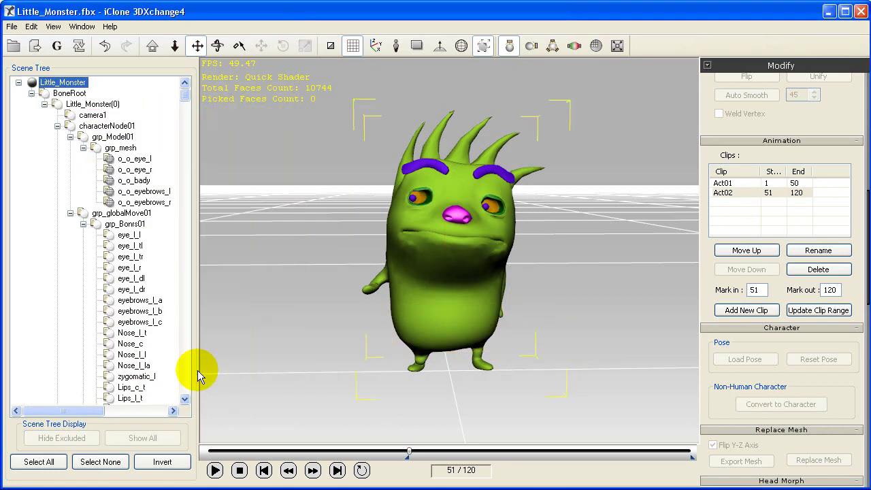
Export Little_Monster with everything included to the iClone 4 content folder, with a maximum texture size of 2048x2048.
{"action": "left_click", "coordinate": [36, 46]}
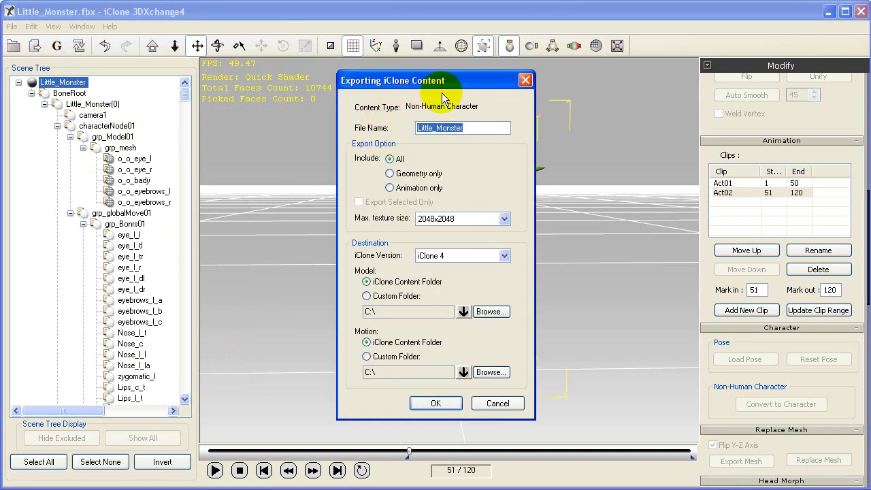
{"action": "left_click", "coordinate": [445, 407]}
{"action": "left_click", "coordinate": [419, 274]}
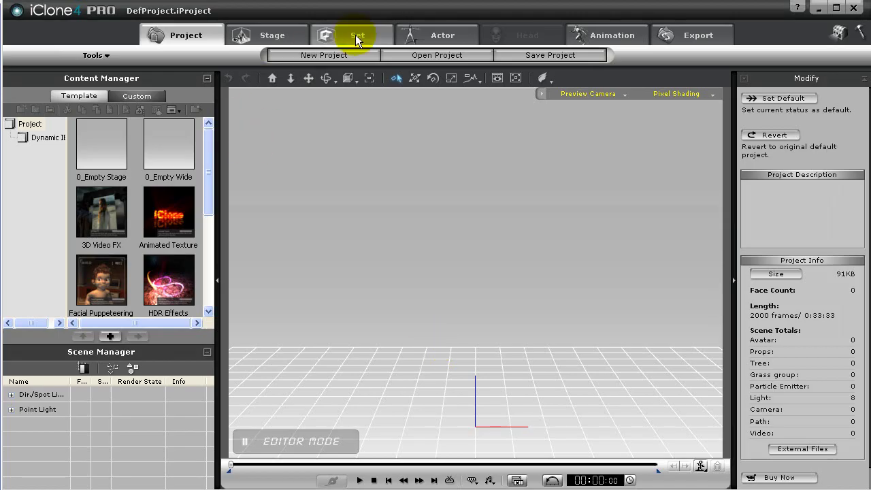
Switch to iClone4 PRO and add the custom Little_Monster avatar to the scene.
{"action": "left_click", "coordinate": [439, 35]}
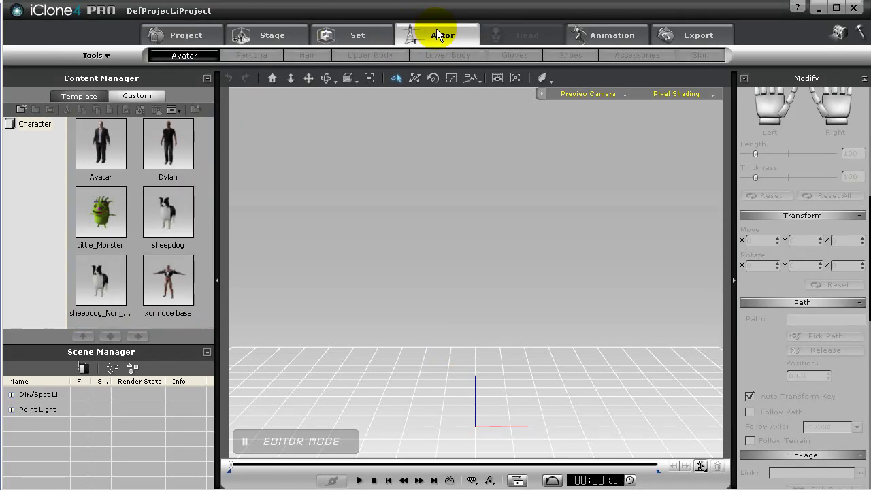
{"action": "double_click", "coordinate": [100, 227]}
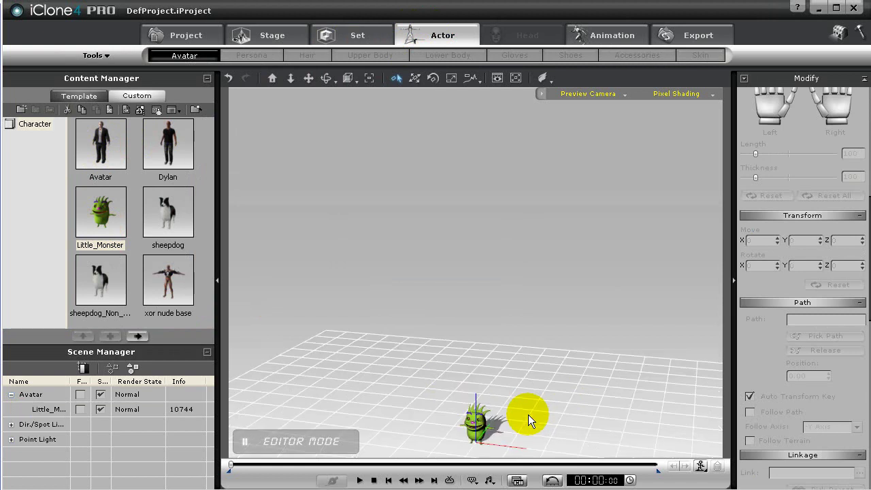
{"action": "right_click_drag", "start_coordinate": [525, 424], "coordinate": [516, 314]}
{"action": "scroll", "coordinate": [532, 337], "scroll_direction": "up", "scroll_amount": 5}
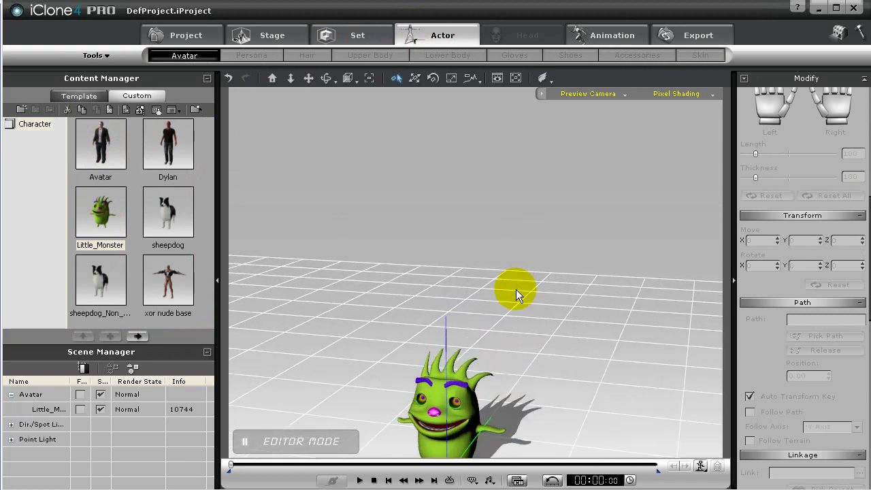
{"action": "right_click_drag", "start_coordinate": [520, 359], "coordinate": [519, 247]}
{"action": "scroll", "coordinate": [525, 331], "scroll_direction": "up", "scroll_amount": 6}
{"action": "right_click_drag", "start_coordinate": [538, 296], "coordinate": [593, 197]}
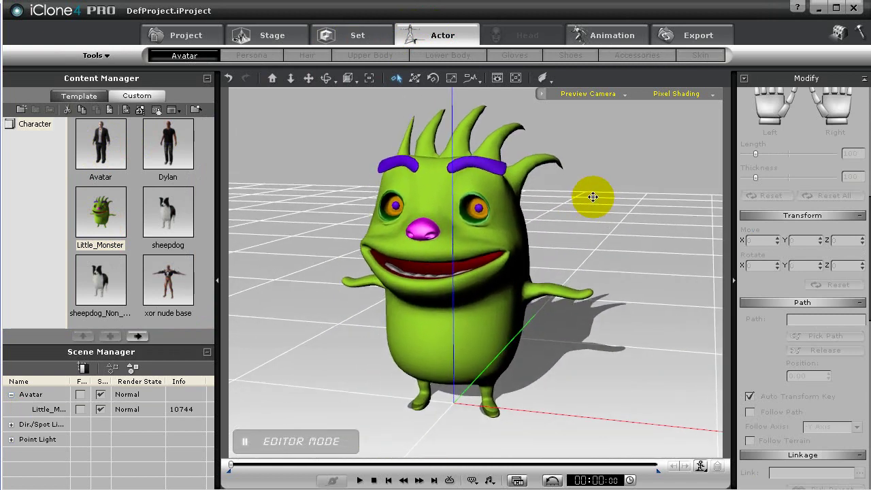
{"action": "middle_click_drag", "start_coordinate": [456, 326], "coordinate": [666, 319]}
Select the monster and make it perform its Act01 motion.
{"action": "left_click", "coordinate": [474, 290]}
{"action": "right_click", "coordinate": [445, 317]}
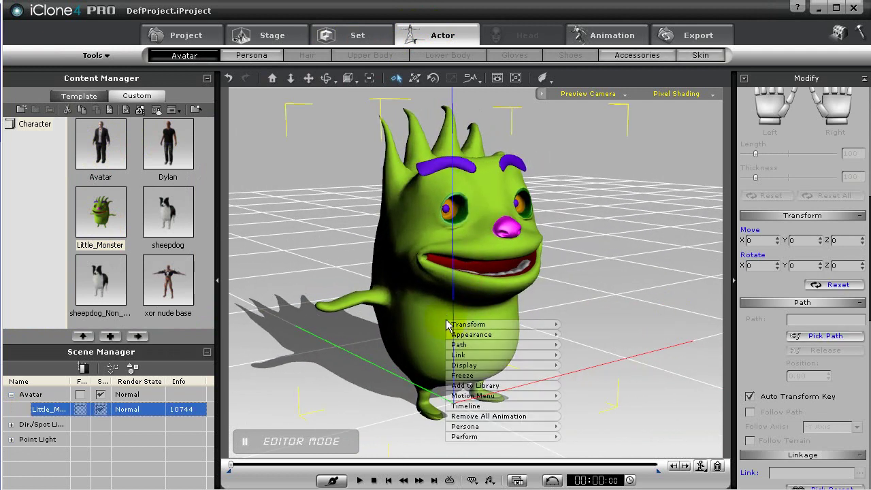
{"action": "mouse_move", "coordinate": [495, 443]}
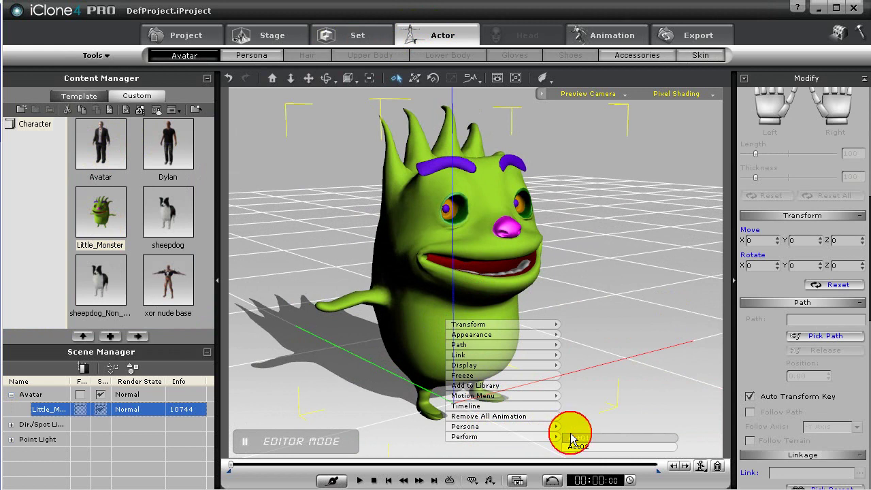
{"action": "left_click", "coordinate": [570, 435]}
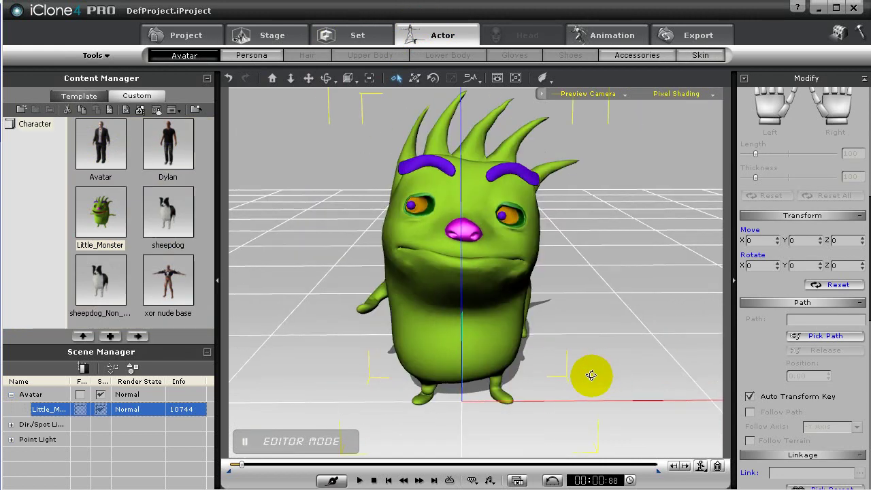
Make the monster perform another motion clip directly after the first one.
{"action": "right_click", "coordinate": [443, 343]}
{"action": "mouse_move", "coordinate": [476, 332]}
{"action": "left_click", "coordinate": [577, 331]}
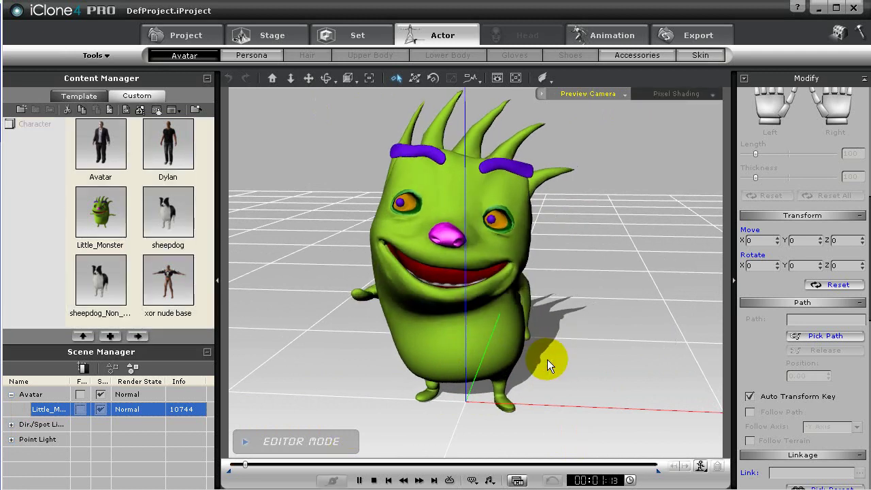
Play back the monster's performed motions and scrub the timeline back to the start.
{"action": "left_click", "coordinate": [374, 480]}
{"action": "left_click", "coordinate": [360, 480]}
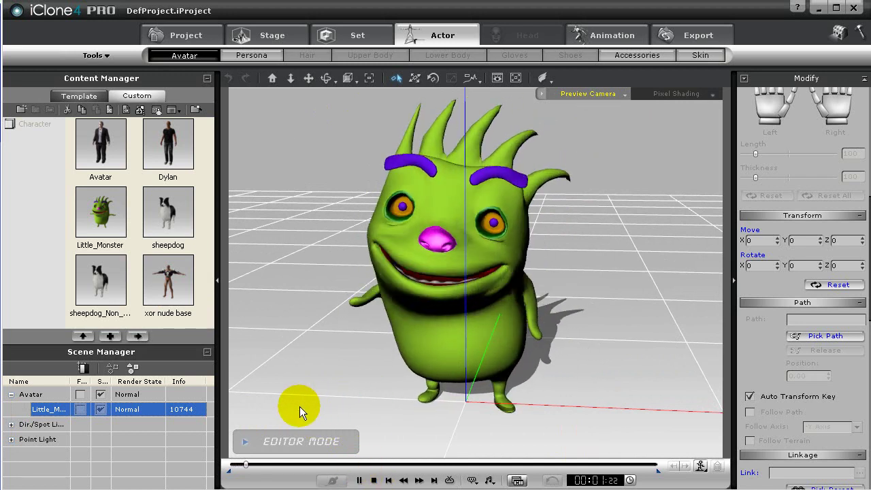
{"action": "left_click", "coordinate": [254, 464]}
{"action": "left_click_drag", "start_coordinate": [253, 466], "coordinate": [195, 457]}
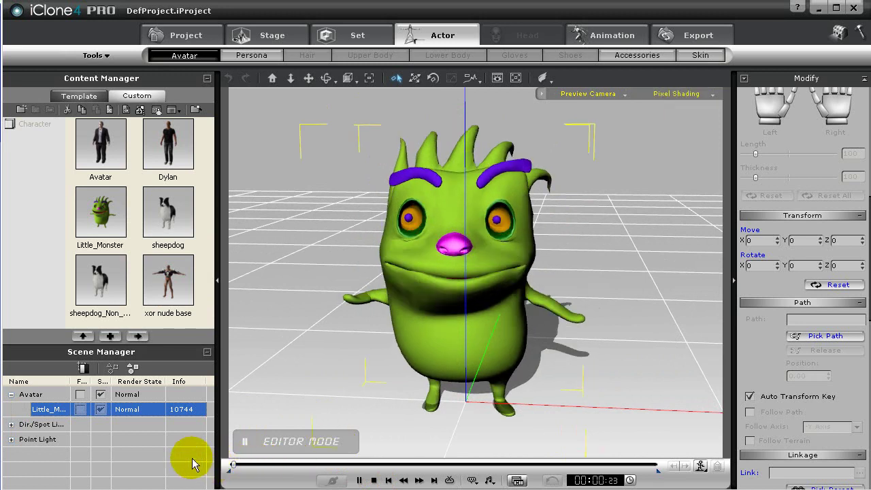
Open the monster's skin material settings and activate the material picker for its green body.
{"action": "left_click", "coordinate": [701, 57]}
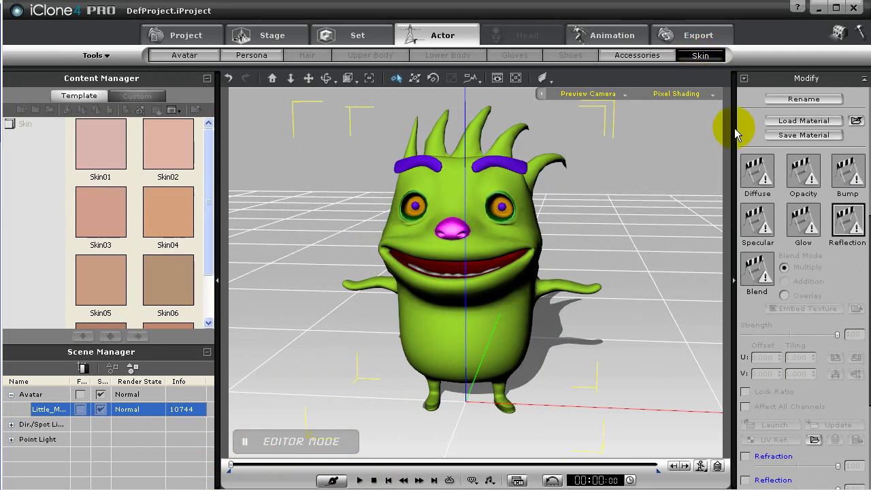
{"action": "left_click_drag", "start_coordinate": [846, 272], "coordinate": [855, 327]}
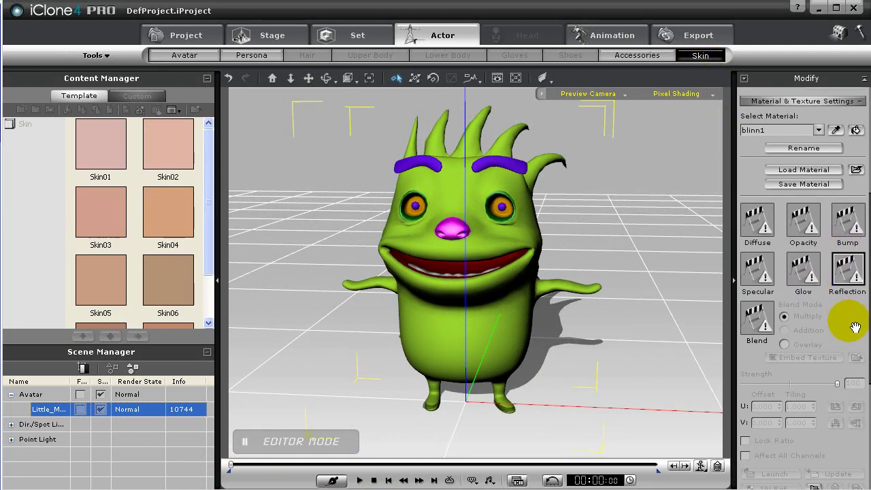
{"action": "left_click", "coordinate": [836, 130]}
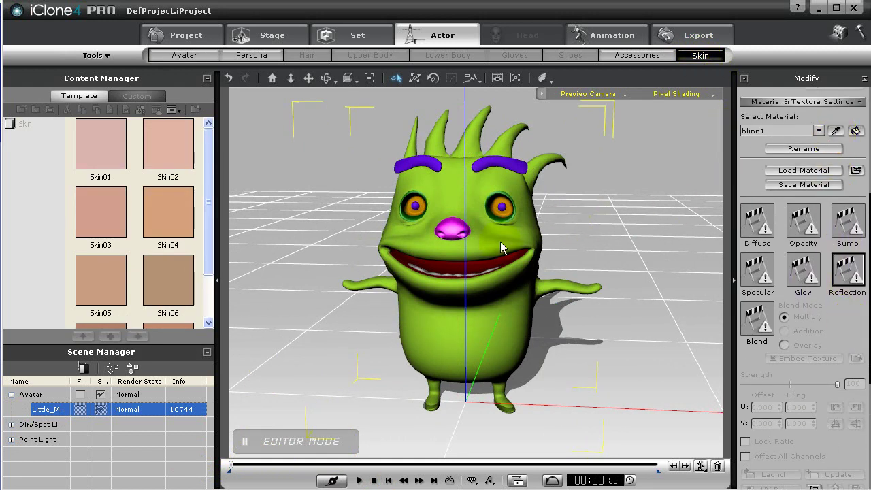
Give material blinn1 a pale yellow-green specular color of about RGB 214, 235, 139, and set Specular to 136 and Glossiness to 39.
{"action": "left_click", "coordinate": [803, 282]}
{"action": "left_click", "coordinate": [864, 328]}
{"action": "left_click_drag", "start_coordinate": [863, 324], "coordinate": [853, 136]}
{"action": "left_click_drag", "start_coordinate": [856, 390], "coordinate": [857, 295]}
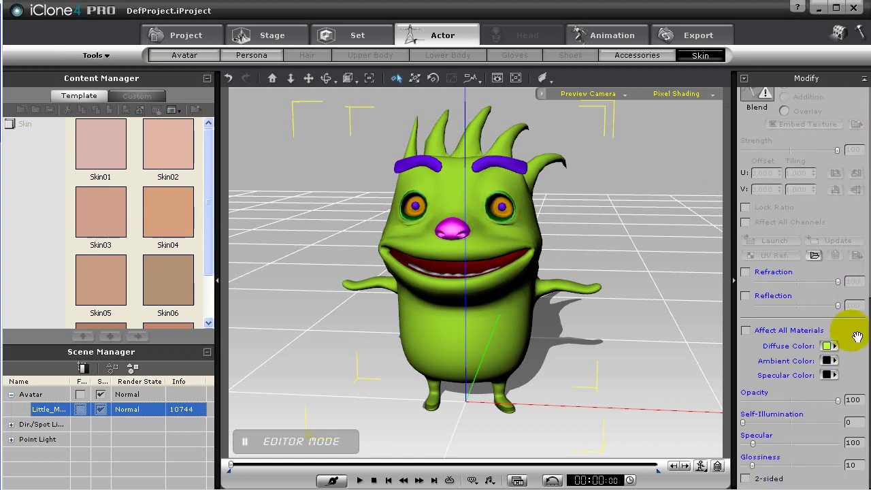
{"action": "left_click", "coordinate": [829, 375]}
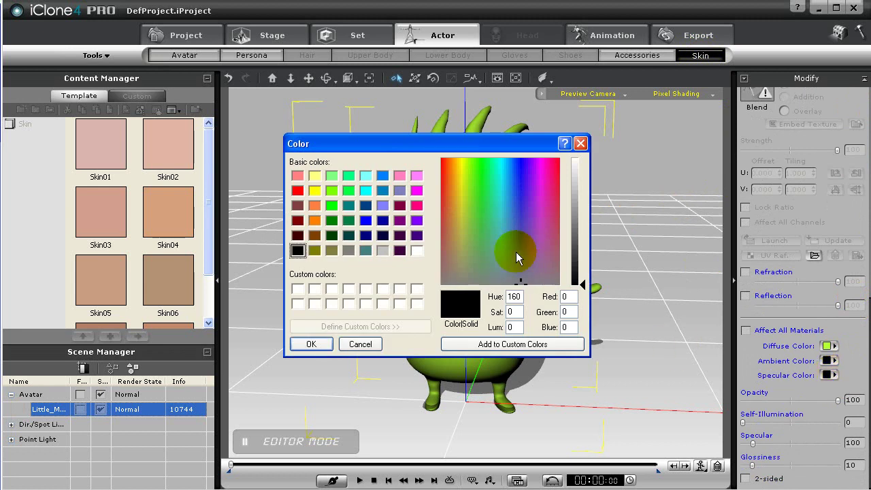
{"action": "left_click", "coordinate": [463, 210]}
{"action": "left_click_drag", "start_coordinate": [572, 213], "coordinate": [579, 193]}
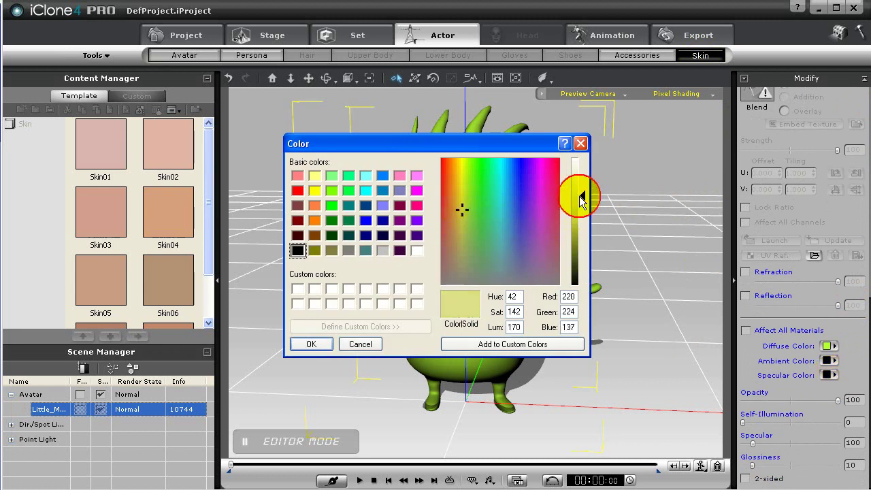
{"action": "left_click", "coordinate": [466, 204]}
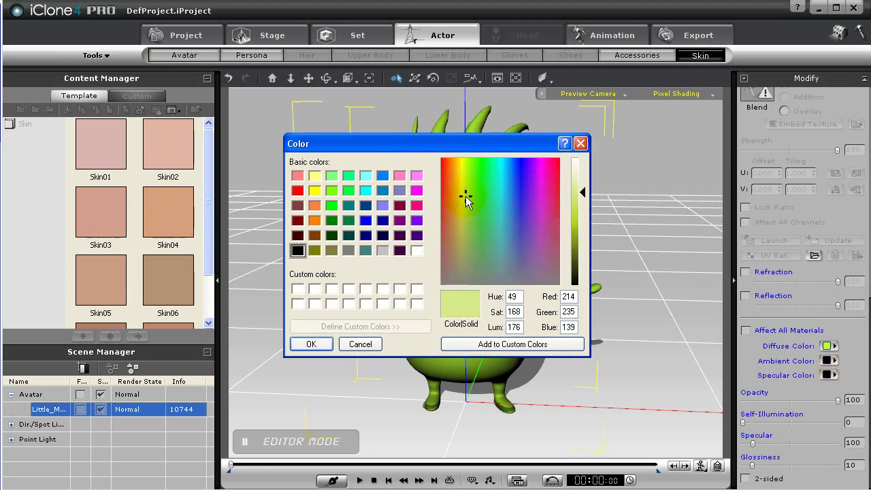
{"action": "left_click", "coordinate": [318, 343]}
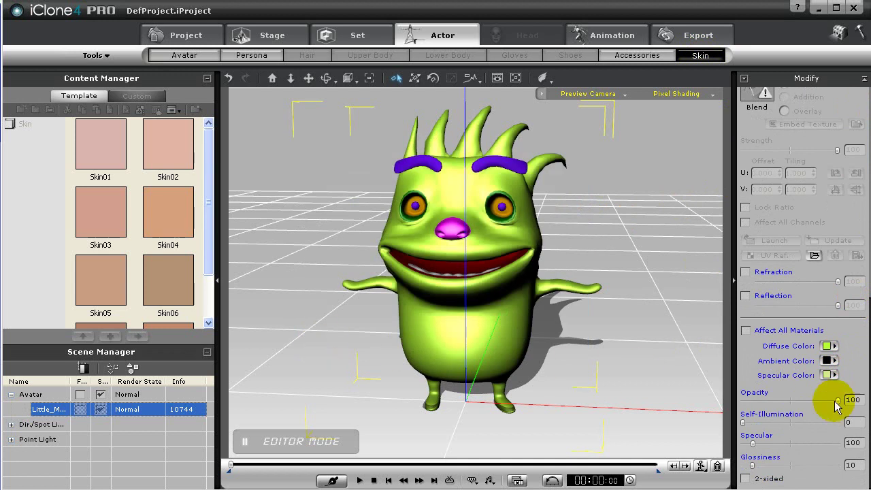
{"action": "left_click_drag", "start_coordinate": [752, 445], "coordinate": [778, 468]}
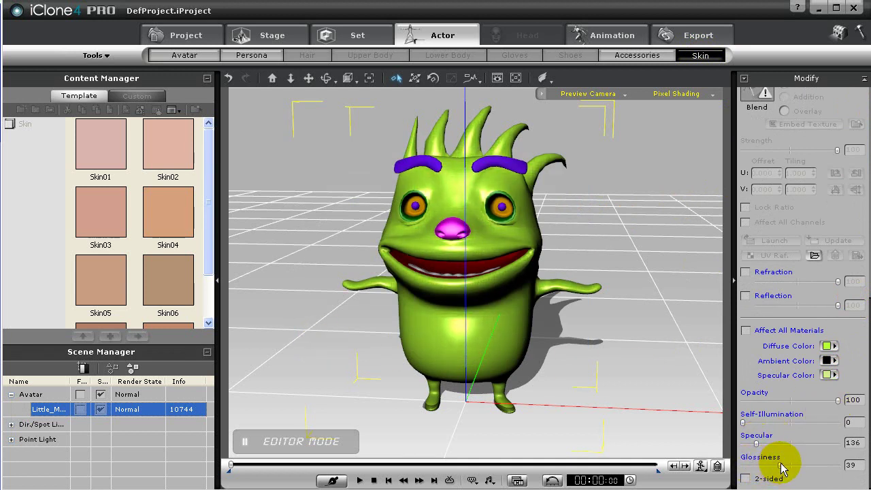
Load Reflection03 from the iClone Reflection folder as the body material's reflection texture.
{"action": "scroll", "coordinate": [840, 232], "scroll_direction": "up", "scroll_amount": 4}
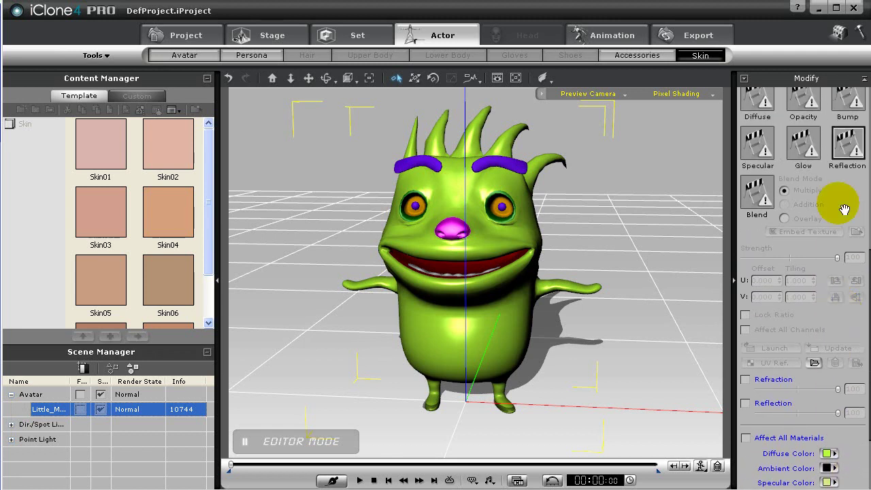
{"action": "left_click", "coordinate": [849, 149]}
{"action": "left_click", "coordinate": [332, 118]}
{"action": "left_click", "coordinate": [334, 107]}
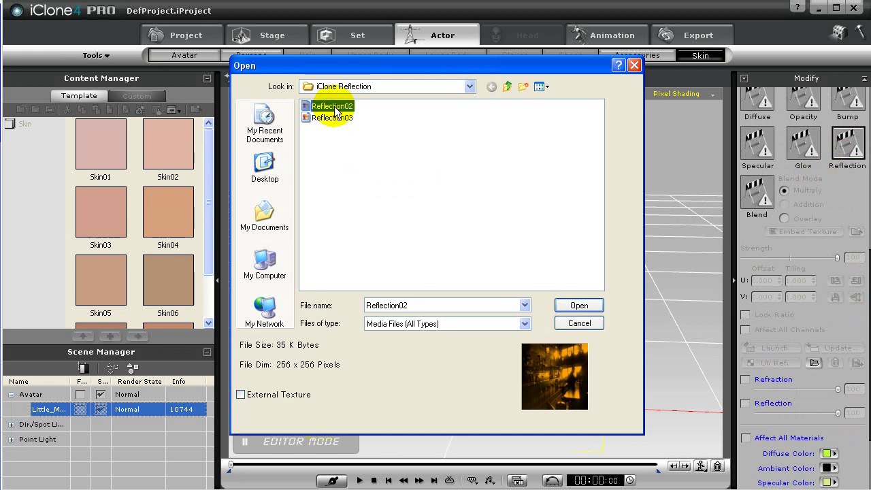
{"action": "left_click", "coordinate": [334, 119]}
{"action": "left_click", "coordinate": [576, 306]}
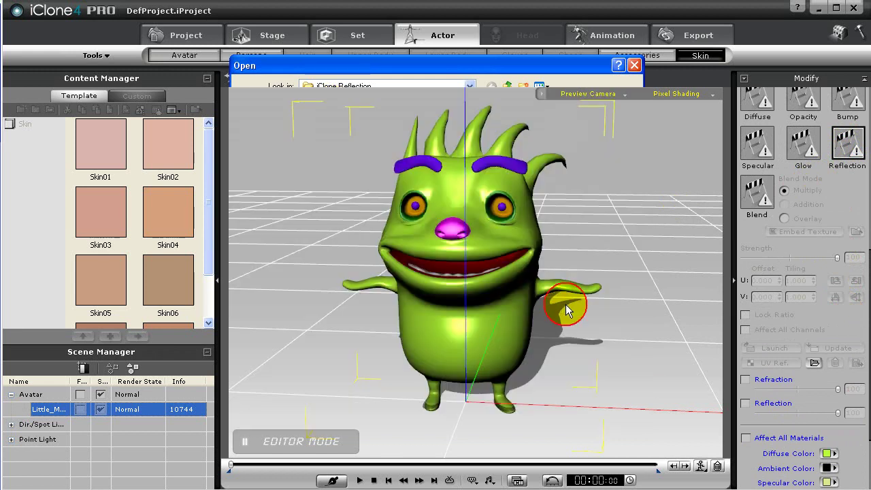